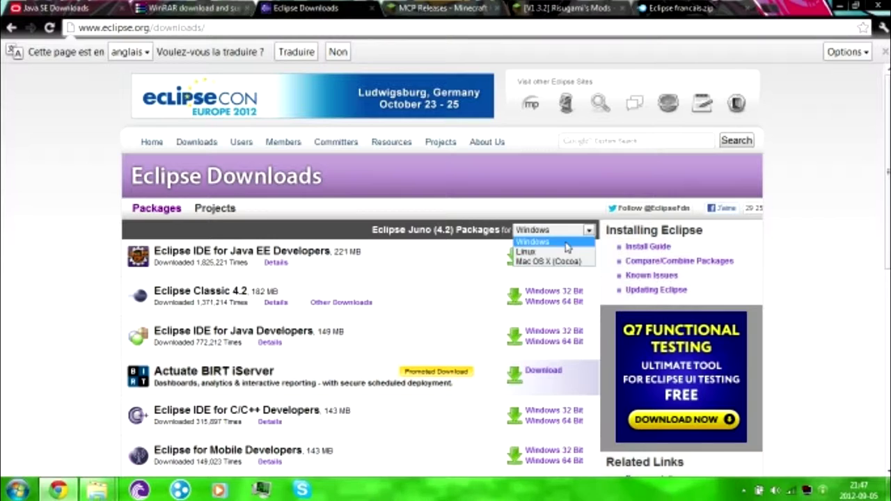
# Choose the Windows packages and open the mirror page for the Windows 32 Bit Eclipse IDE for Java EE Developers
pyautogui.click(542, 241)
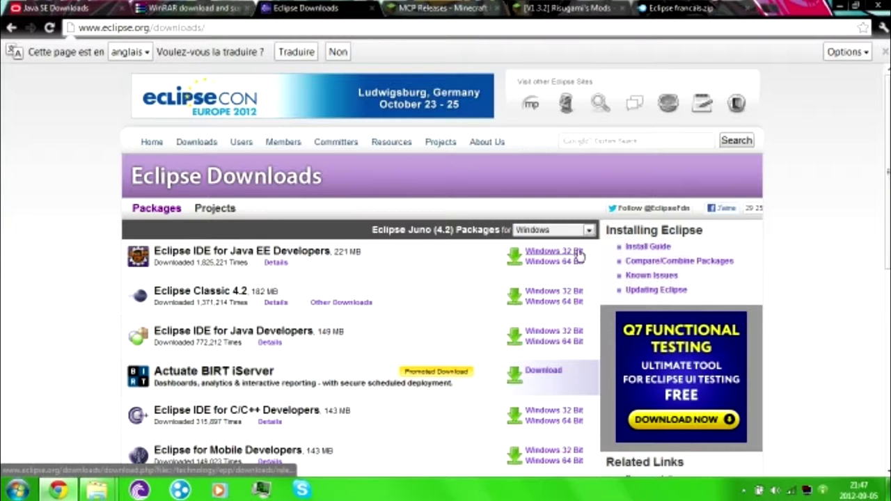
pyautogui.click(530, 251)
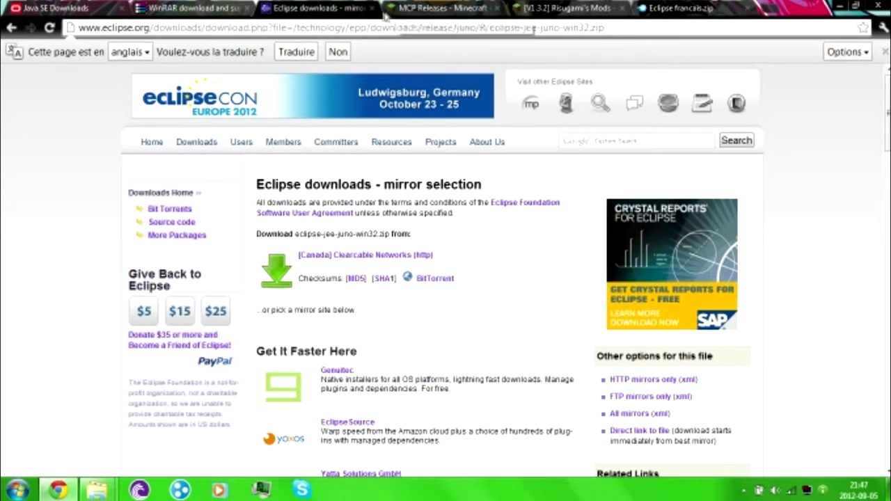
# Show the MCP 7.x section of the MCP Releases page with the mcp72.zip download links
pyautogui.click(422, 10)
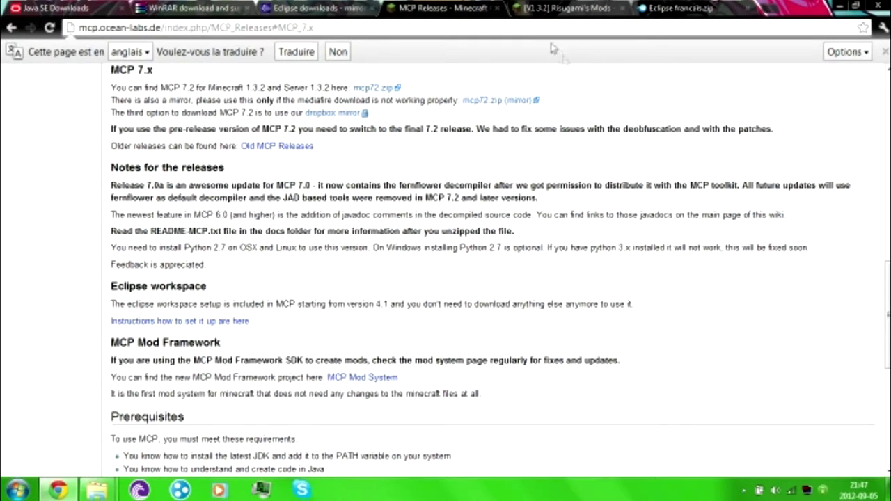
pyautogui.scroll(15, 445, 104)
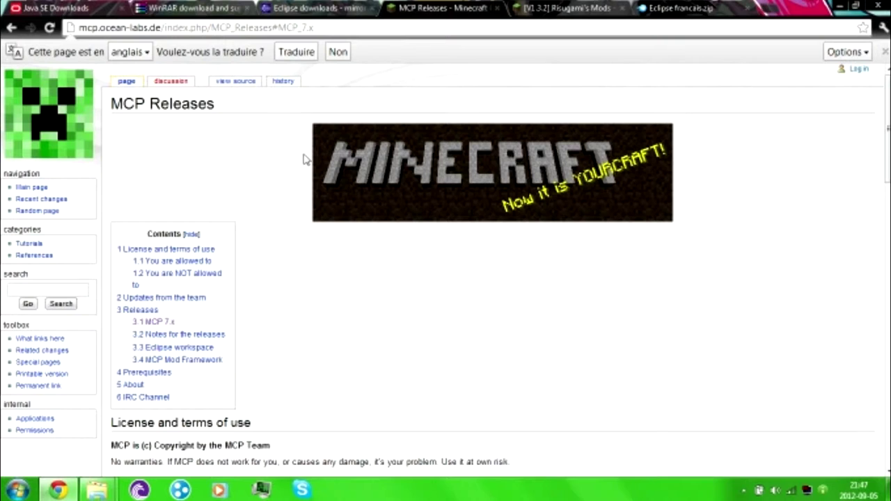
pyautogui.click(162, 322)
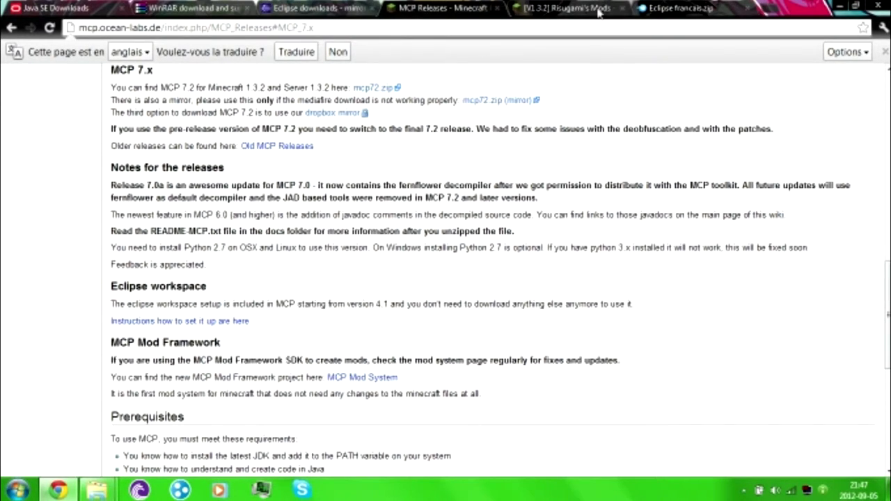
# View the ModLoader 1.3.2 download on Risugami's Mods page, then the MediaFire page for Eclipse francais.zip
pyautogui.click(499, 18)
pyautogui.moveTo(572, 17); pyautogui.dragTo(698, 16)
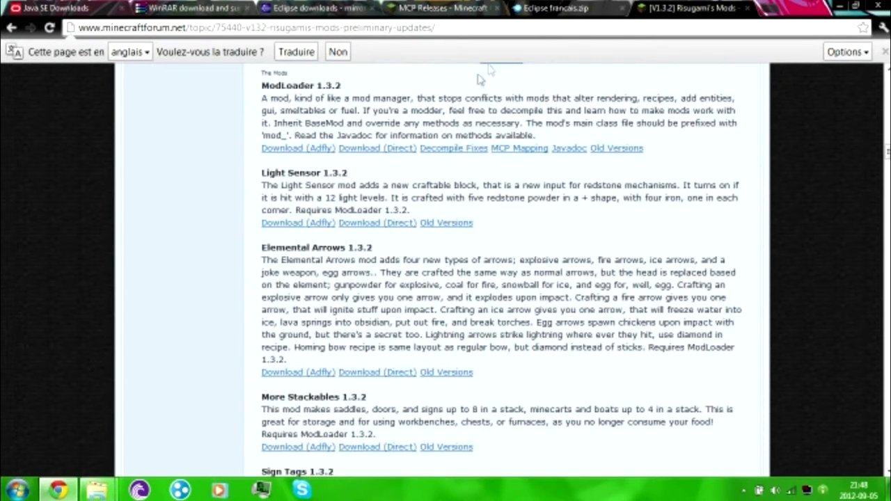
pyautogui.click(605, 14)
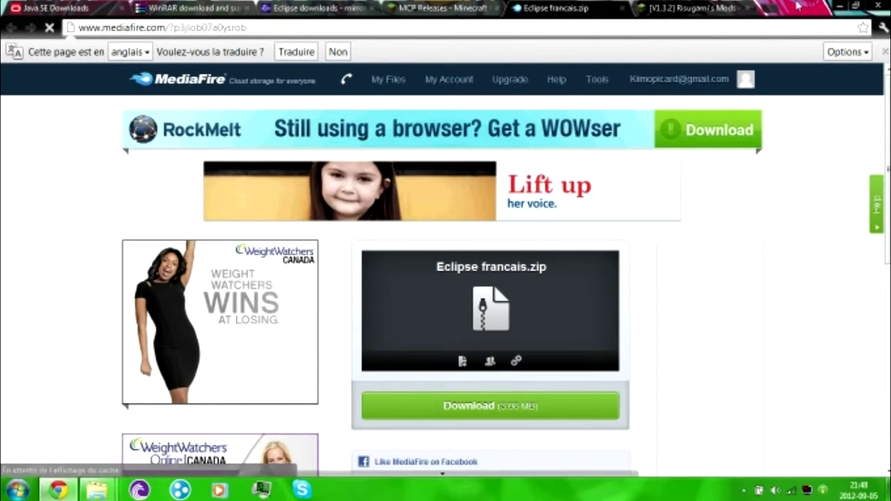
# Minimize the browser and move the Mod Tuto folder to a free area of the desktop
pyautogui.click(839, 6)
pyautogui.moveTo(345, 159); pyautogui.dragTo(627, 160)
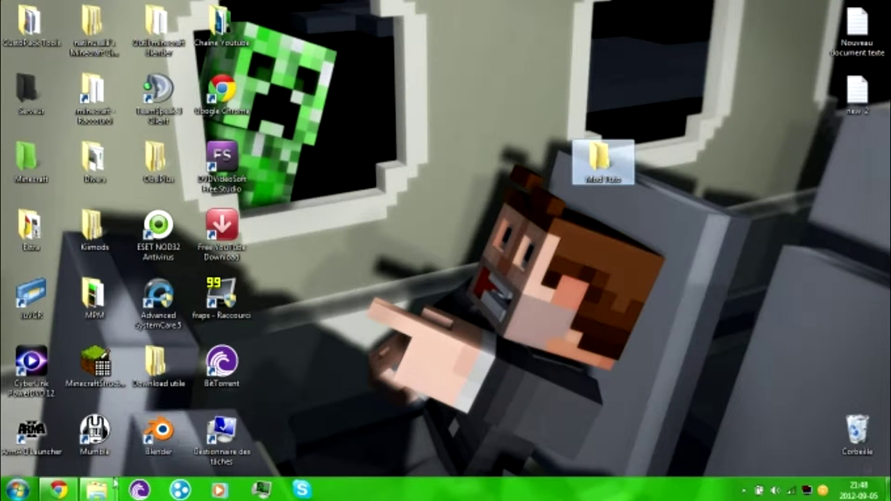
# Arrange the Téléchargements and Mod Tuto folder windows side by side, each filling half of the screen
pyautogui.moveTo(98, 489)
pyautogui.moveTo(223, 418)
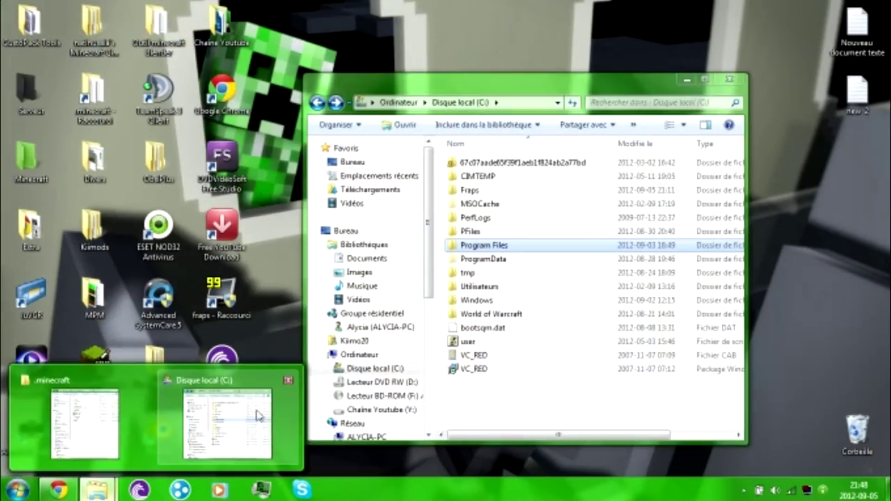
pyautogui.click(257, 415)
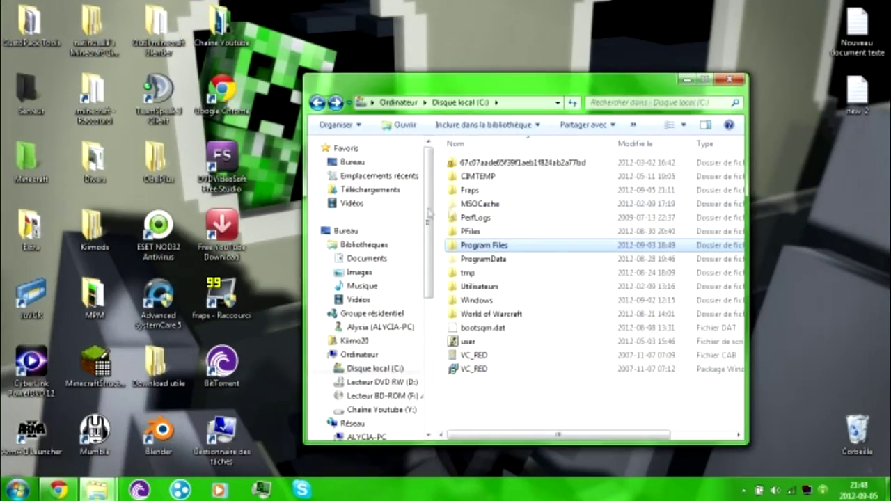
pyautogui.click(371, 190)
pyautogui.moveTo(445, 79); pyautogui.dragTo(198, 5)
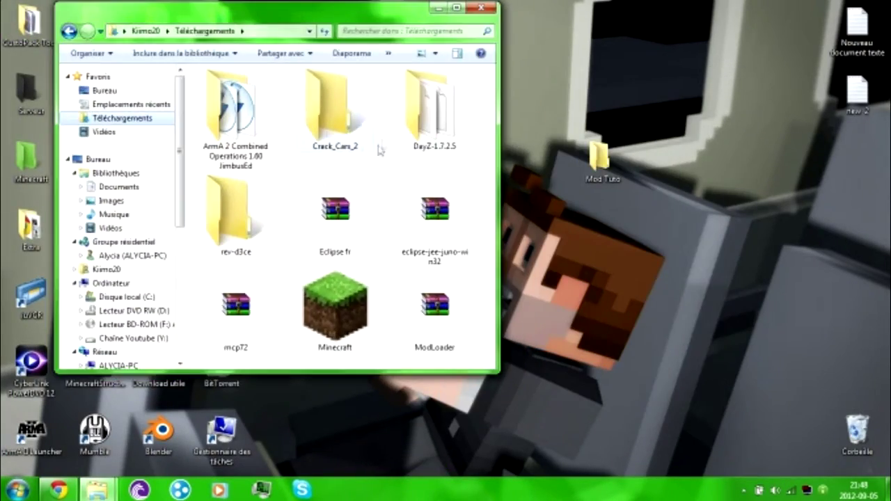
pyautogui.moveTo(334, 5); pyautogui.dragTo(0, 24)
pyautogui.doubleClick(599, 159)
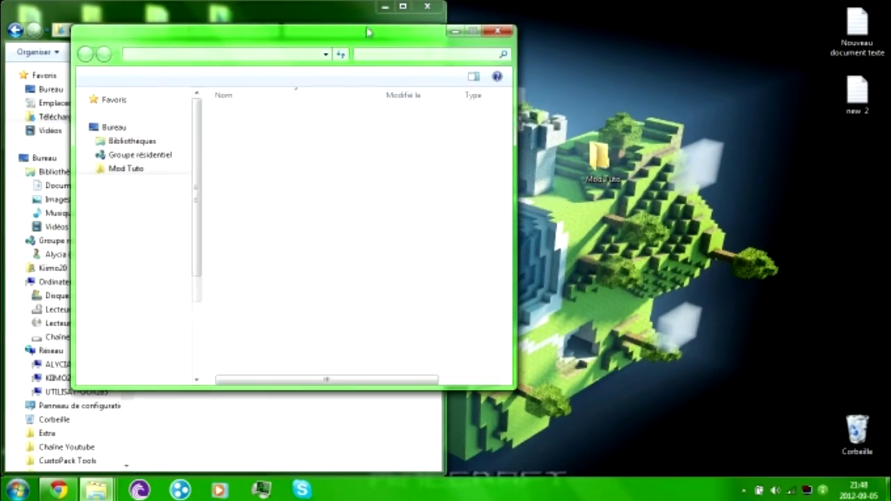
pyautogui.moveTo(366, 27); pyautogui.dragTo(890, 63)
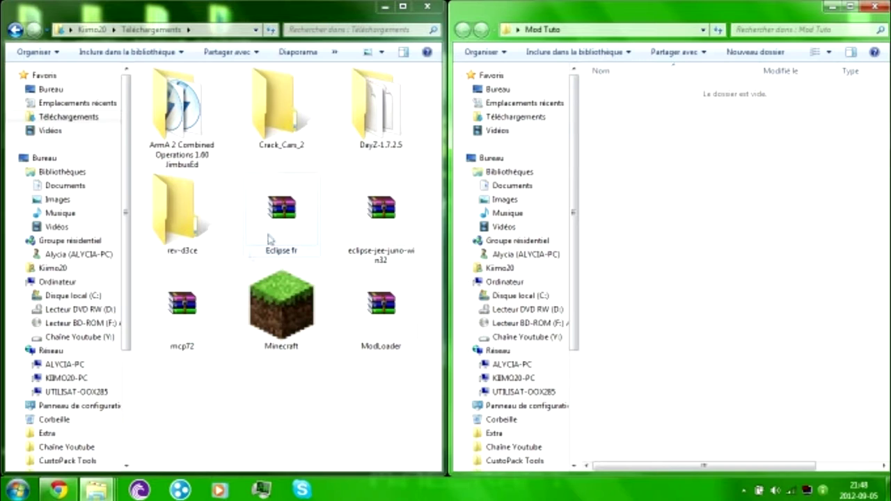
pyautogui.rightClick(668, 206)
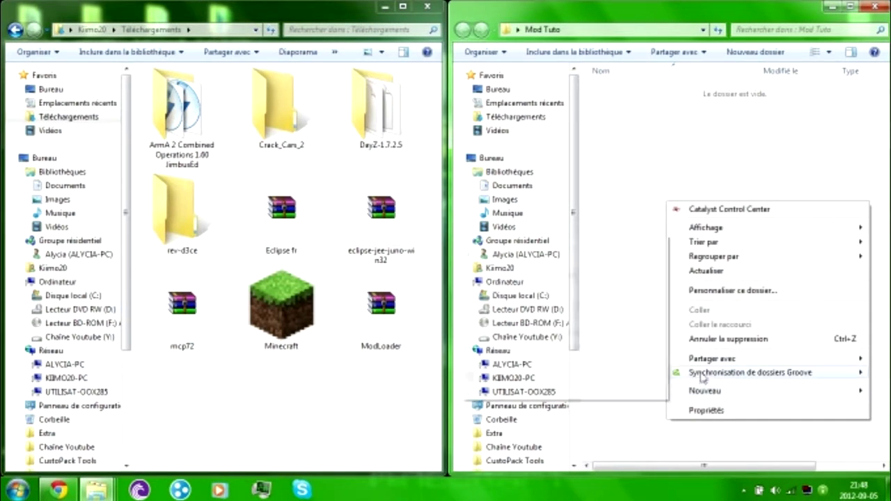
pyautogui.click(832, 6)
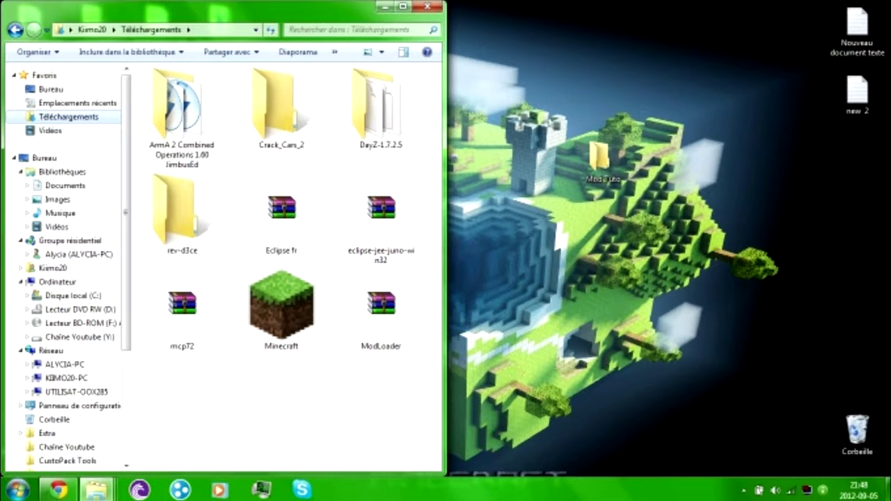
pyautogui.moveTo(98, 489)
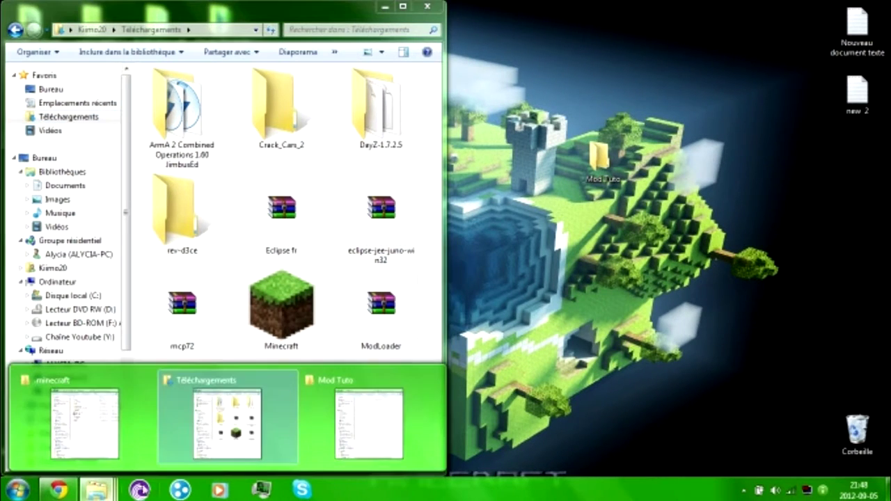
pyautogui.click(351, 417)
# Create a new folder named mcp72 inside the Mod Tuto folder
pyautogui.rightClick(693, 136)
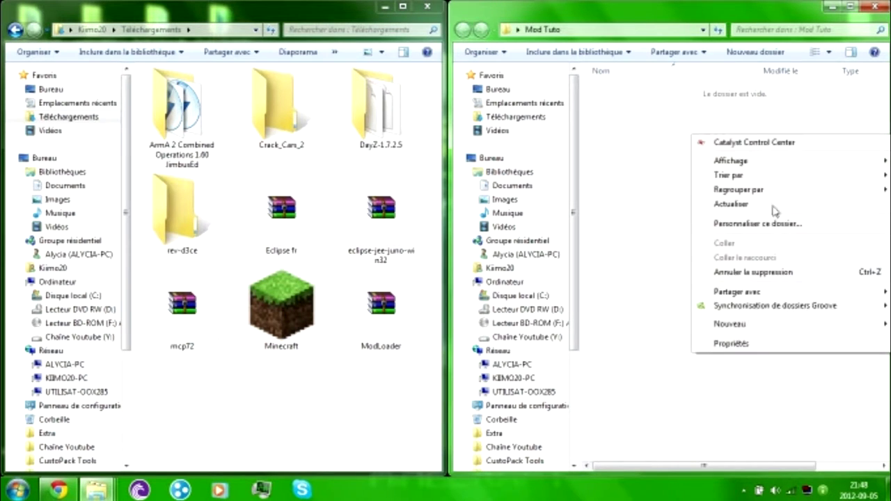
pyautogui.moveTo(744, 331)
pyautogui.click(599, 324)
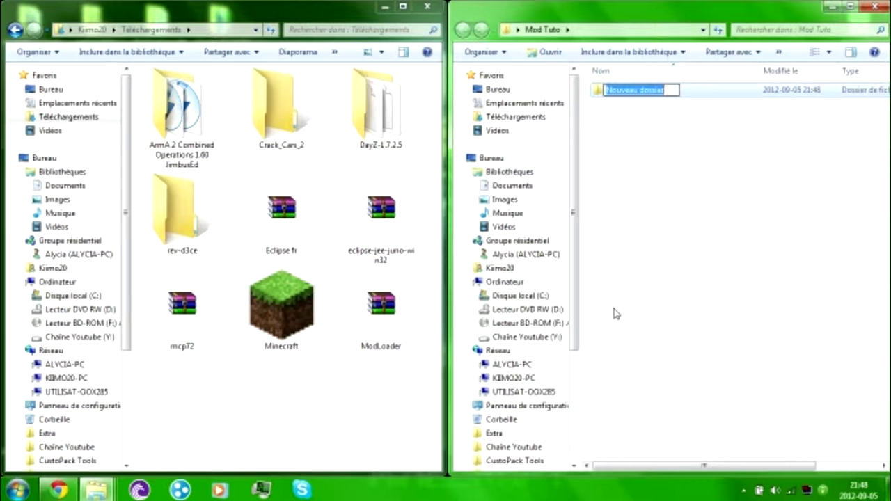
pyautogui.write('mcp72')
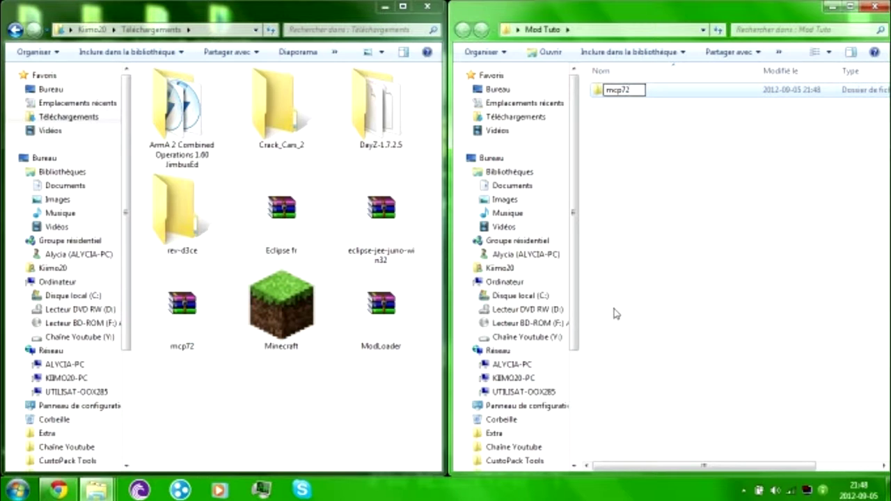
pyautogui.press('Return')
# Extract the entire contents of the downloaded mcp72.zip into the mcp72 folder and close the archive
pyautogui.doubleClick(178, 322)
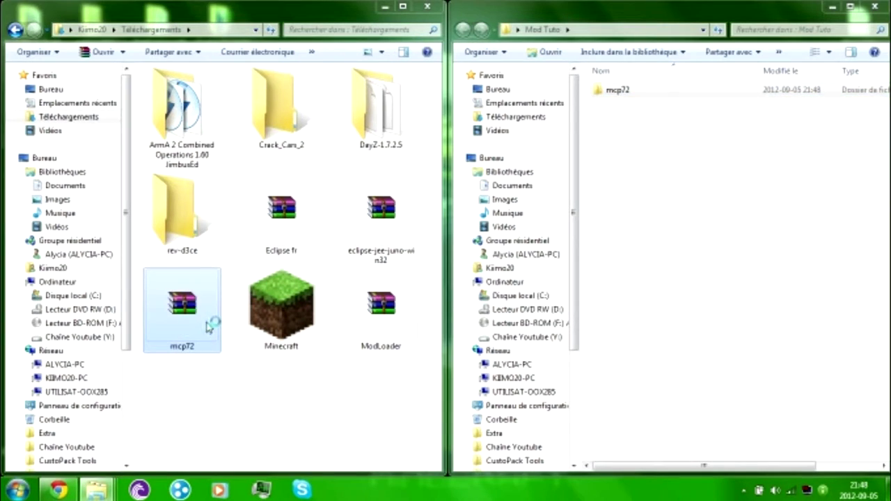
pyautogui.moveTo(422, 104); pyautogui.dragTo(24, 81)
pyautogui.moveTo(138, 87); pyautogui.dragTo(233, 102)
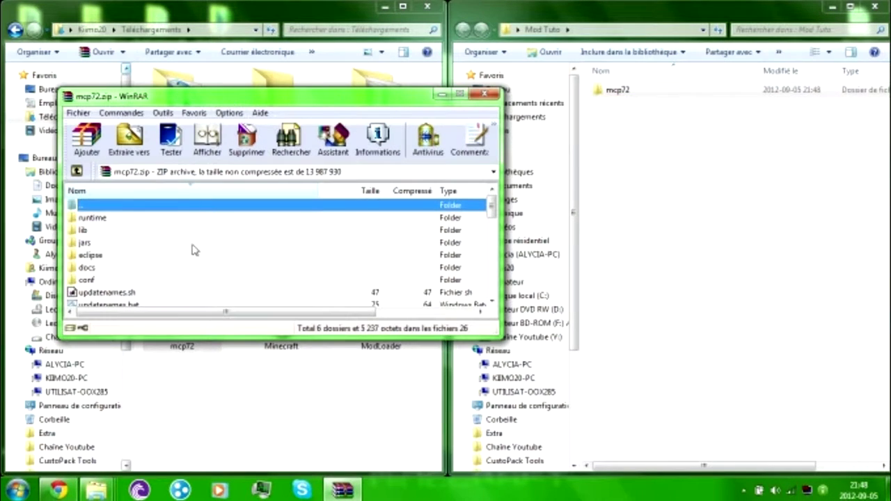
pyautogui.hotkey('ctrl', 'a')
pyautogui.moveTo(572, 169); pyautogui.dragTo(643, 101)
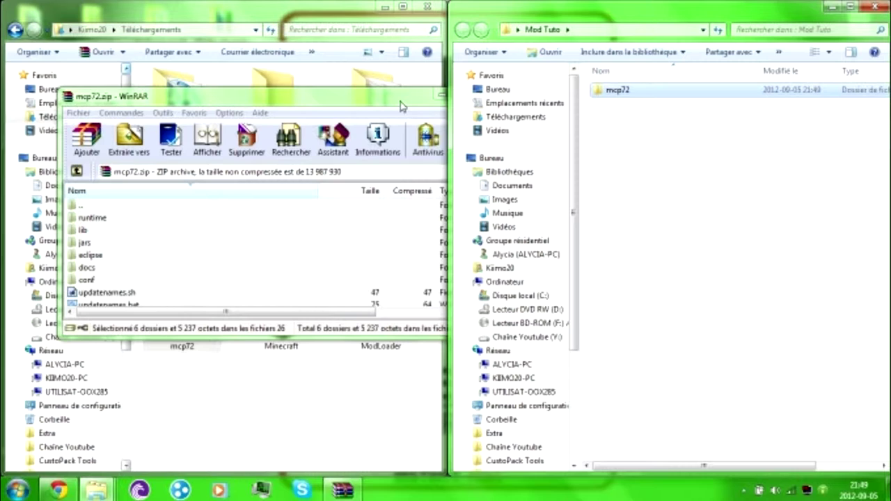
pyautogui.moveTo(401, 103); pyautogui.dragTo(479, 103)
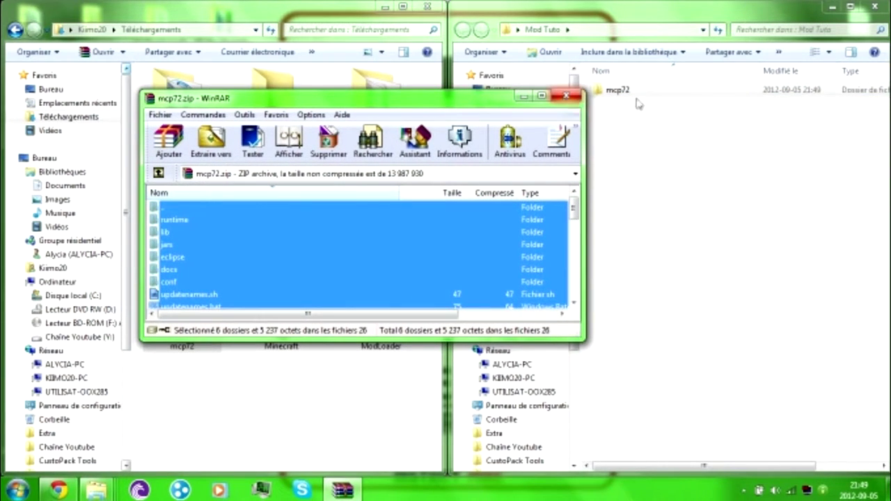
pyautogui.click(568, 96)
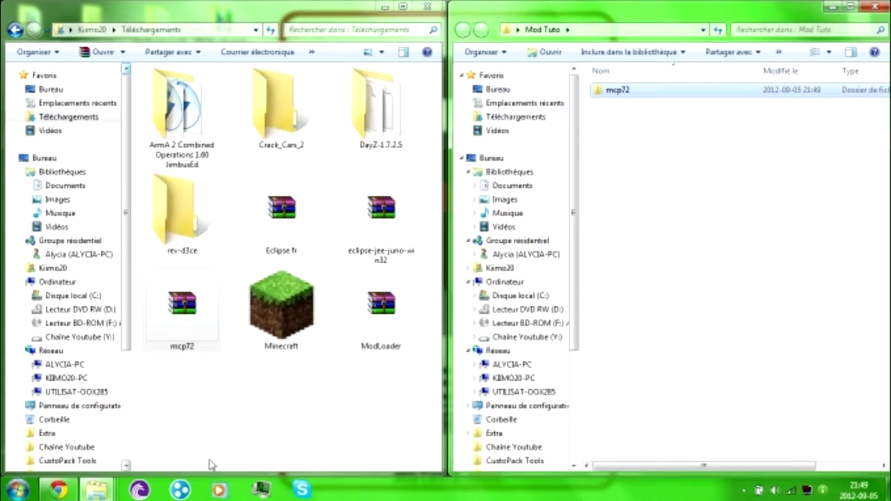
# Launch the Minecraft application from the .minecraft folder and minimize that folder's window
pyautogui.moveTo(96, 491)
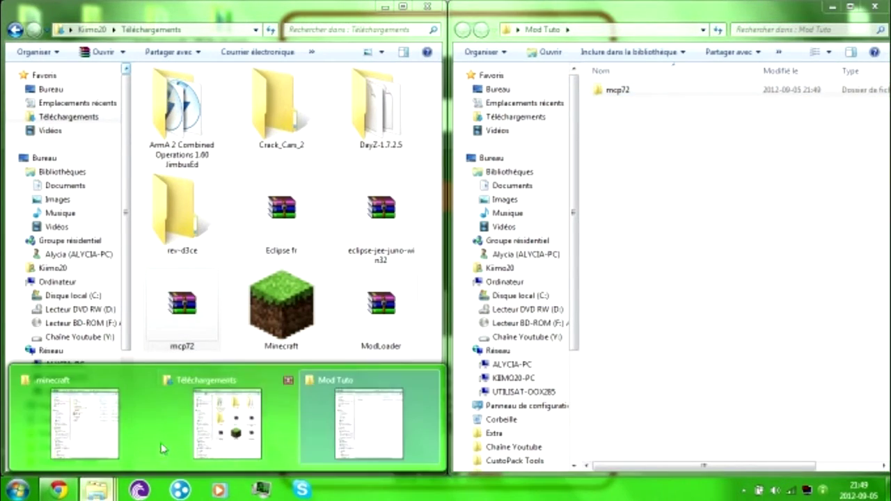
pyautogui.click(106, 423)
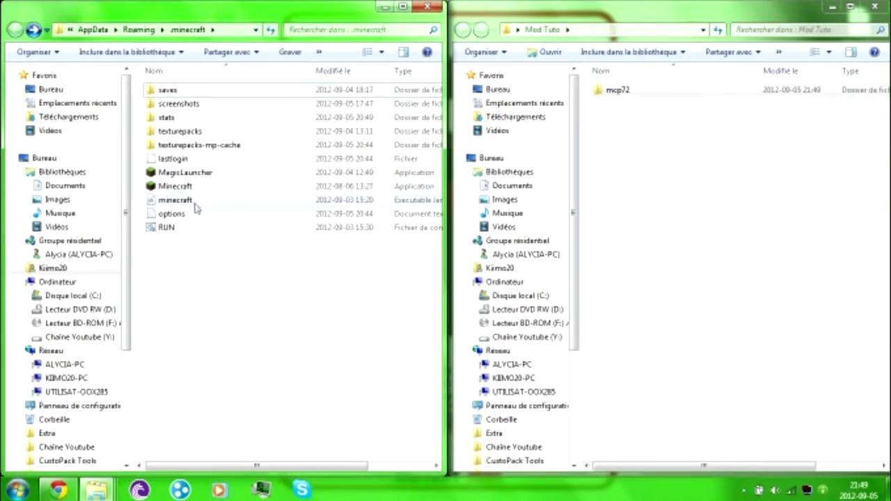
pyautogui.doubleClick(195, 189)
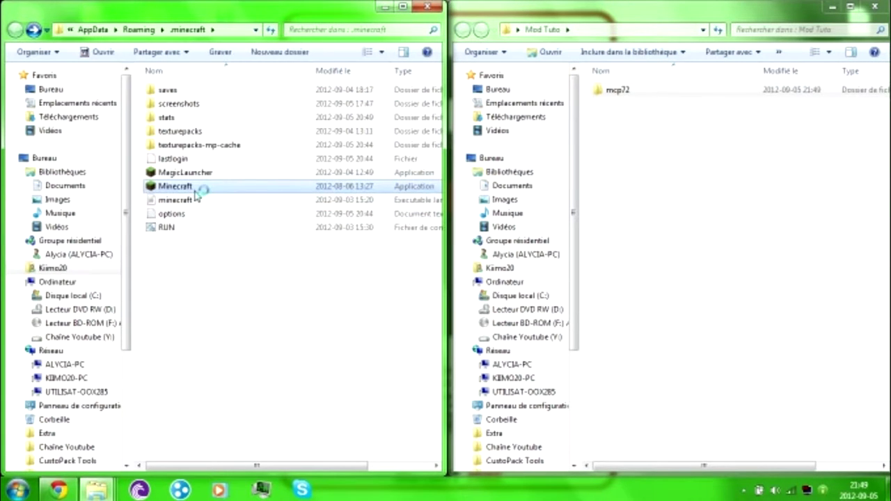
pyautogui.click(380, 9)
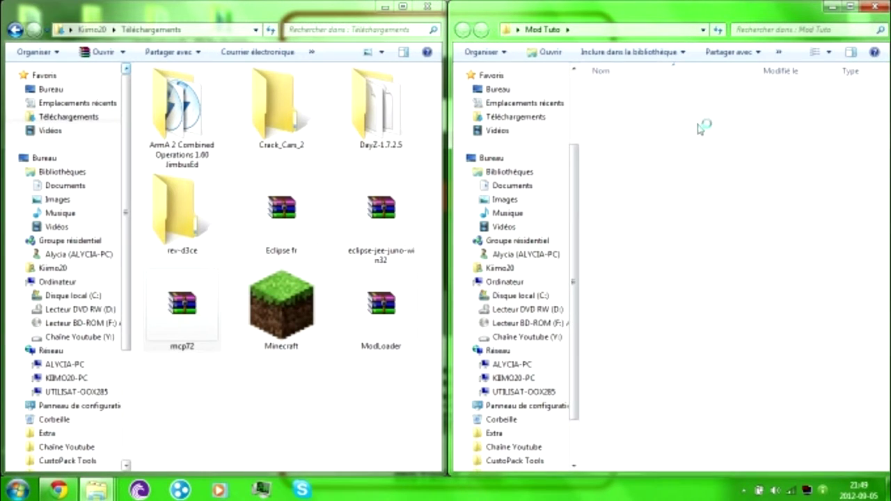
# Open the mcp72 folder, log in to the Minecraft launcher with the saved account, and minimize the game during its update
pyautogui.doubleClick(703, 96)
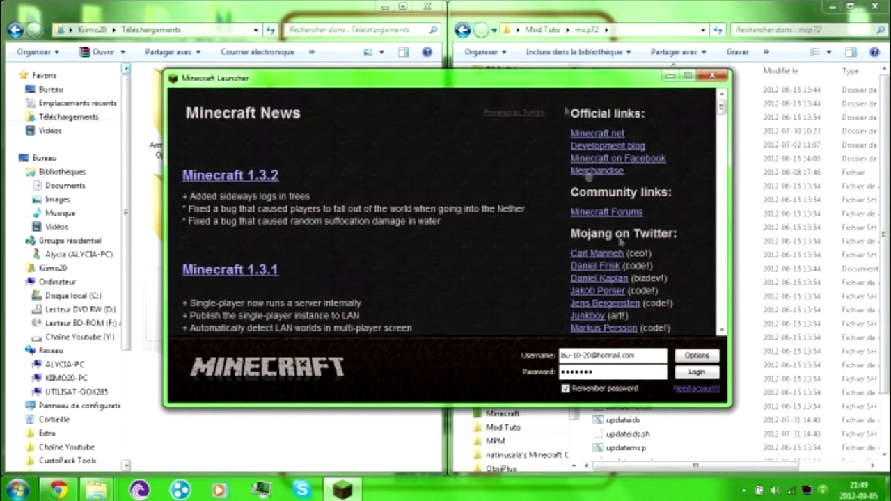
pyautogui.click(686, 371)
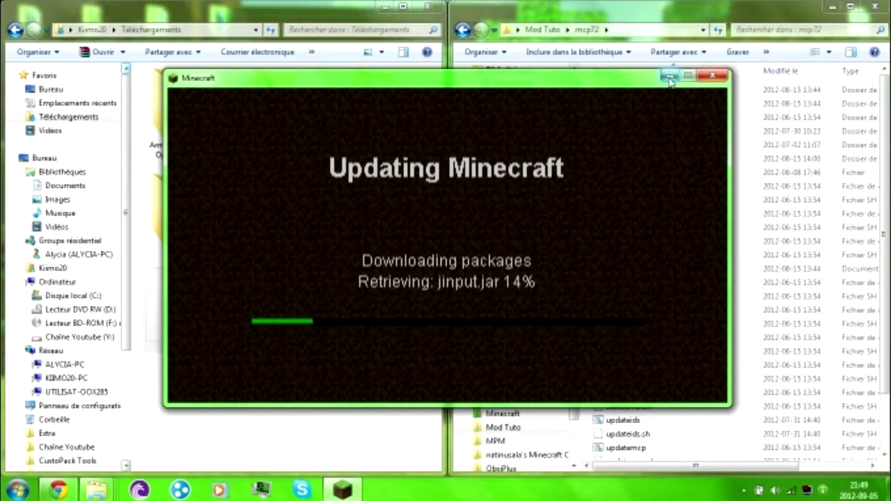
pyautogui.click(670, 75)
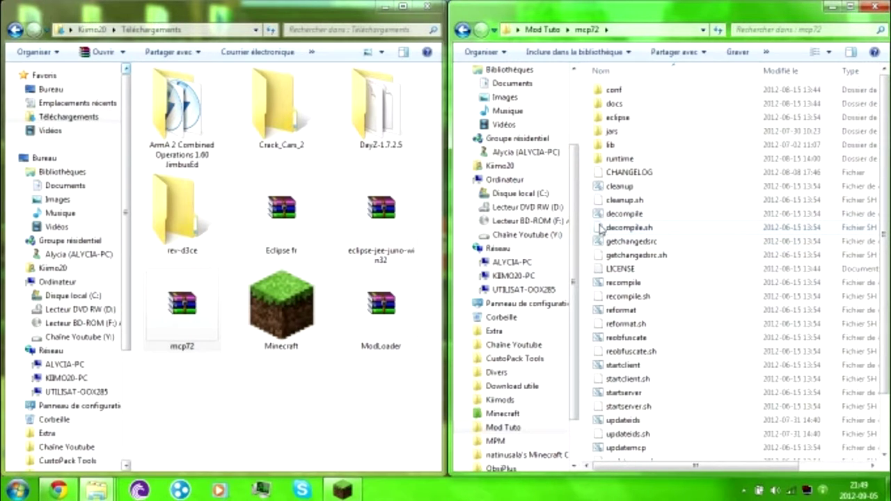
# Quit Minecraft from its title screen after the update has loaded
pyautogui.moveTo(599, 230); pyautogui.dragTo(490, 222)
pyautogui.moveTo(96, 490)
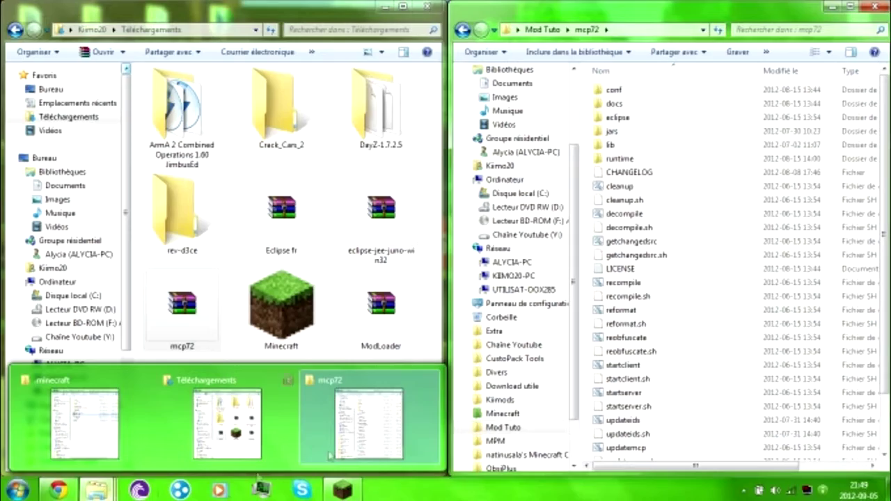
pyautogui.moveTo(326, 417)
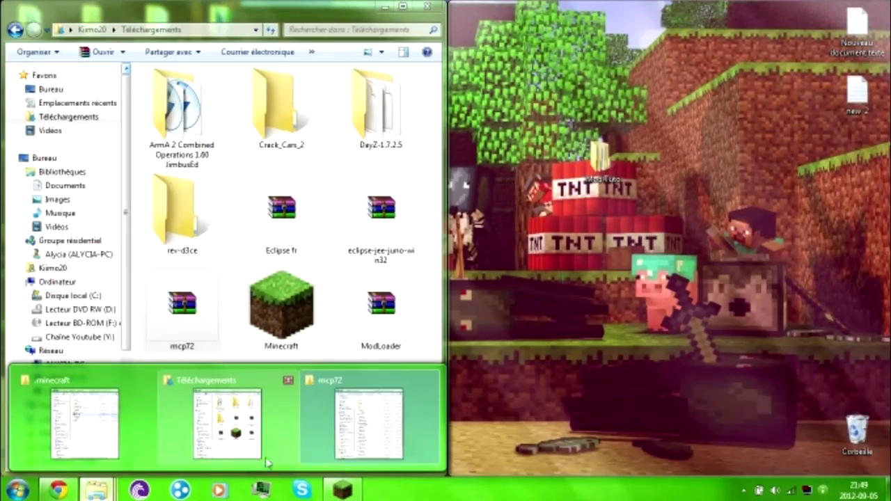
pyautogui.click(227, 423)
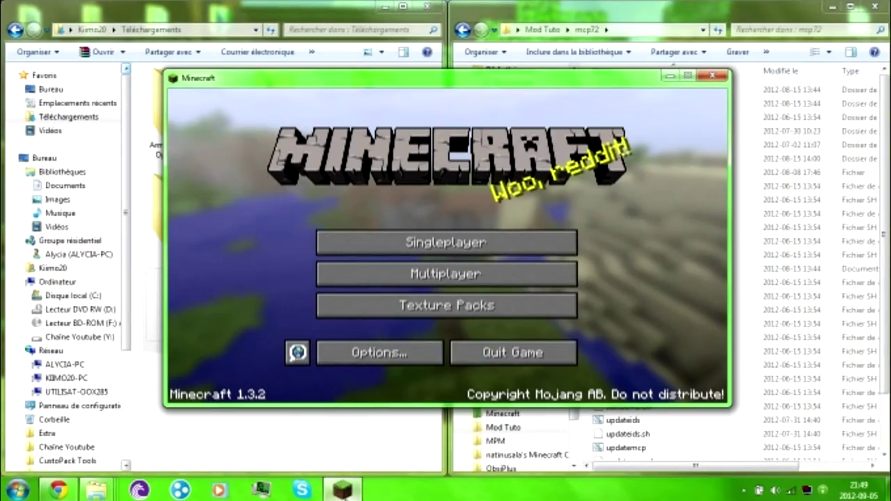
pyautogui.click(513, 353)
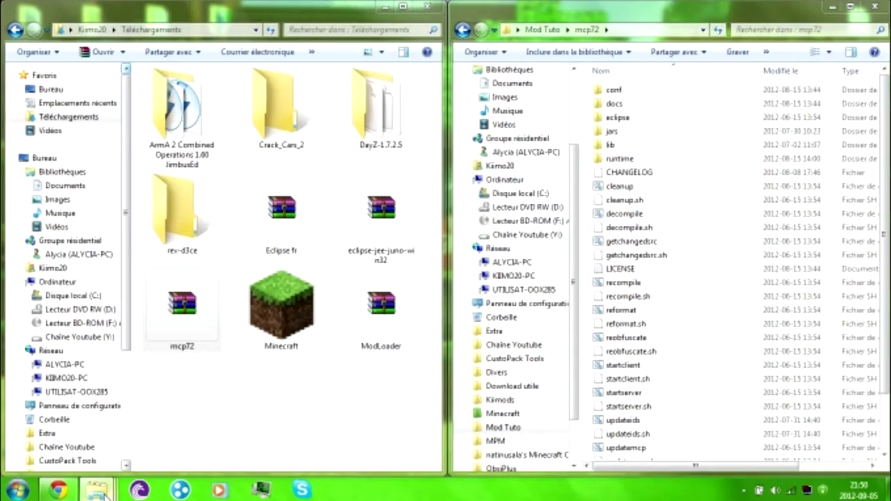
# Move the bin and resources folders from .minecraft into the jars folder of mcp72
pyautogui.moveTo(97, 490)
pyautogui.click(99, 424)
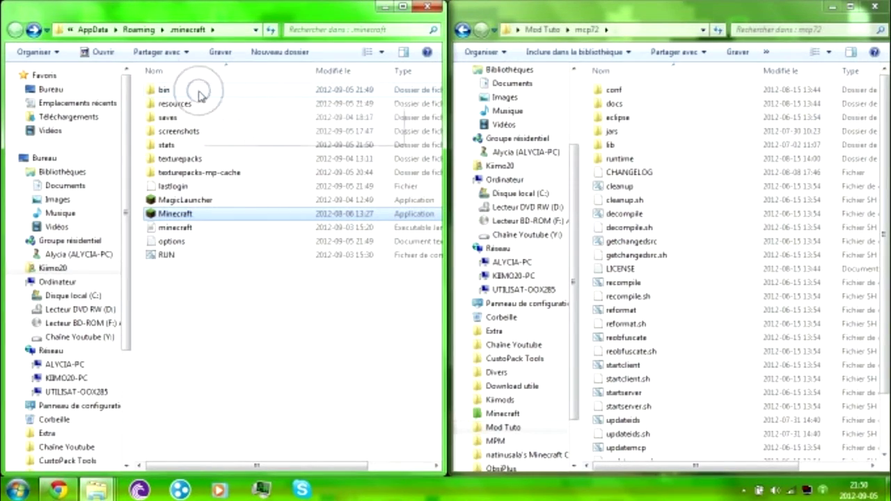
pyautogui.click(200, 94)
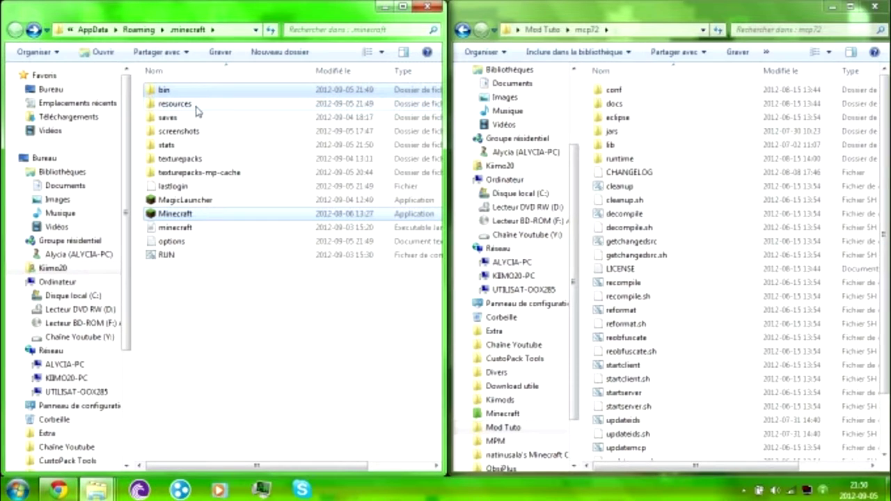
pyautogui.keyDown('ctrl'); pyautogui.click(192, 105); pyautogui.keyUp('ctrl')
pyautogui.moveTo(189, 104); pyautogui.dragTo(261, 149)
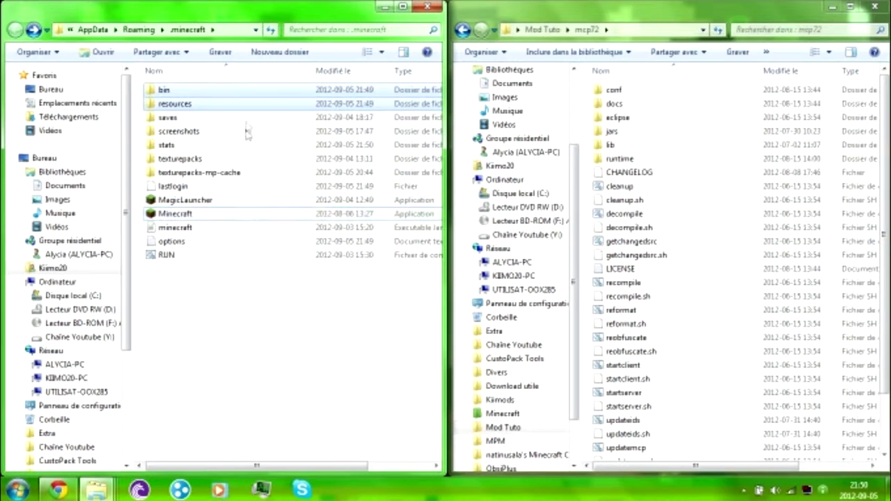
pyautogui.moveTo(243, 104); pyautogui.dragTo(618, 136)
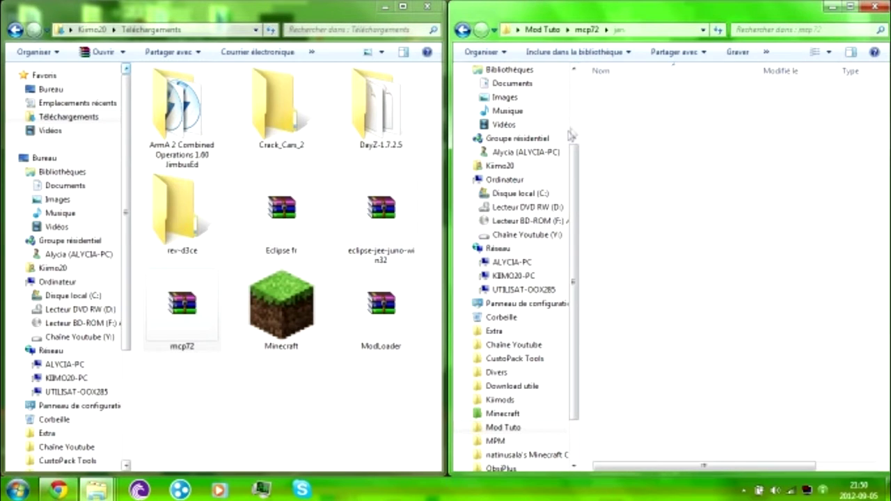
# Open minecraft.jar from the jars\bin folder in WinRAR and delete its META-INF folder
pyautogui.doubleClick(611, 89)
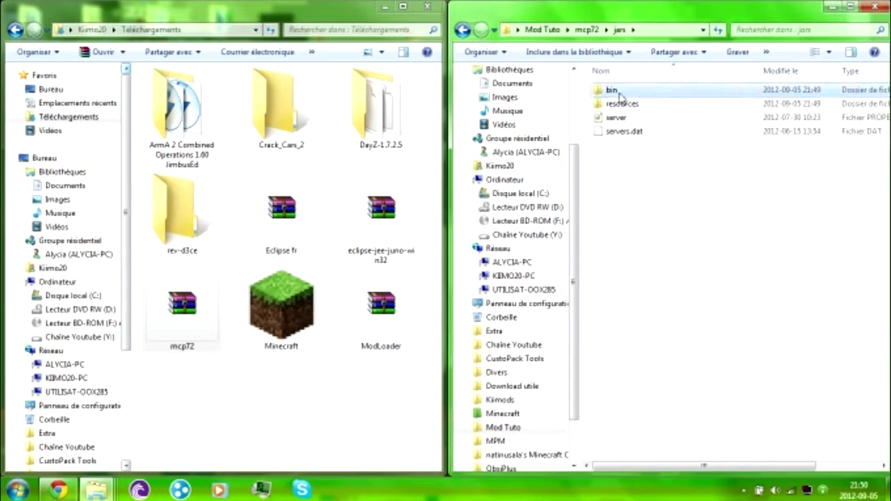
pyautogui.click(634, 160)
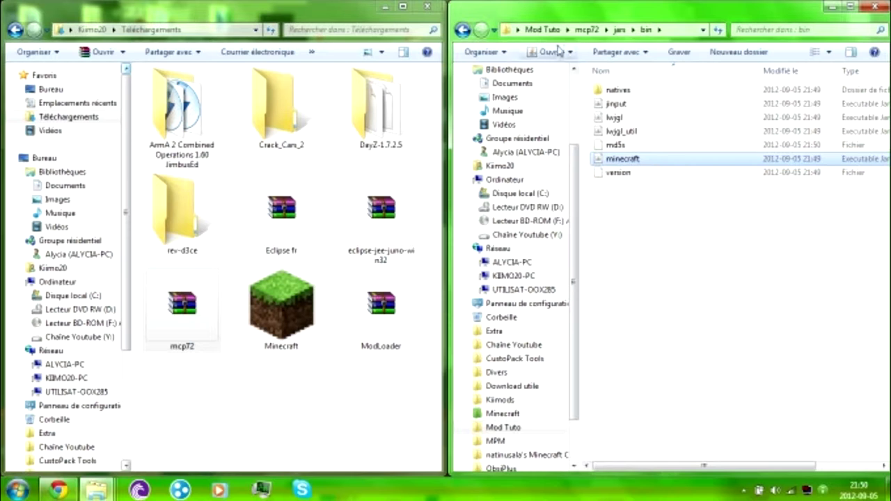
pyautogui.click(571, 53)
pyautogui.click(560, 83)
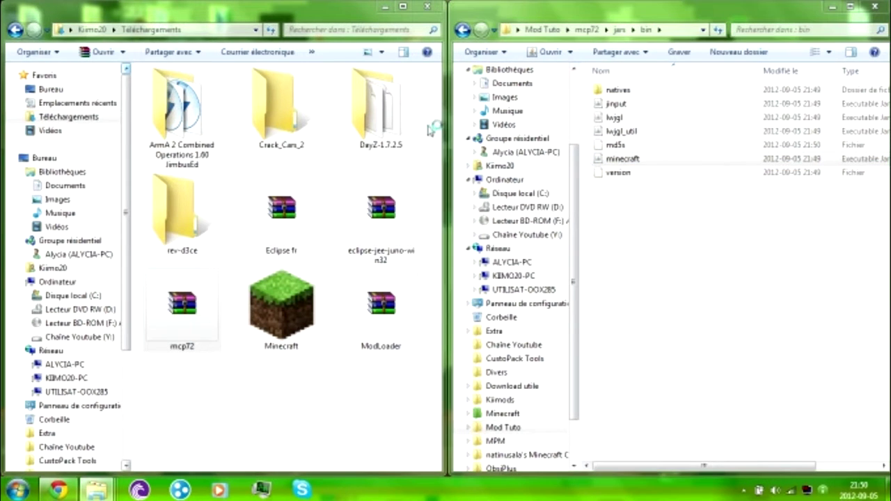
pyautogui.moveTo(428, 94); pyautogui.dragTo(813, 99)
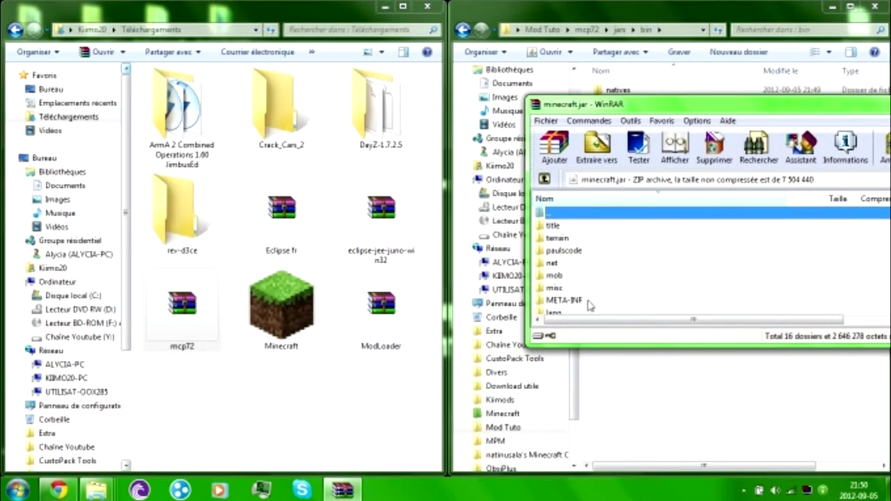
pyautogui.click(564, 300)
pyautogui.click(713, 147)
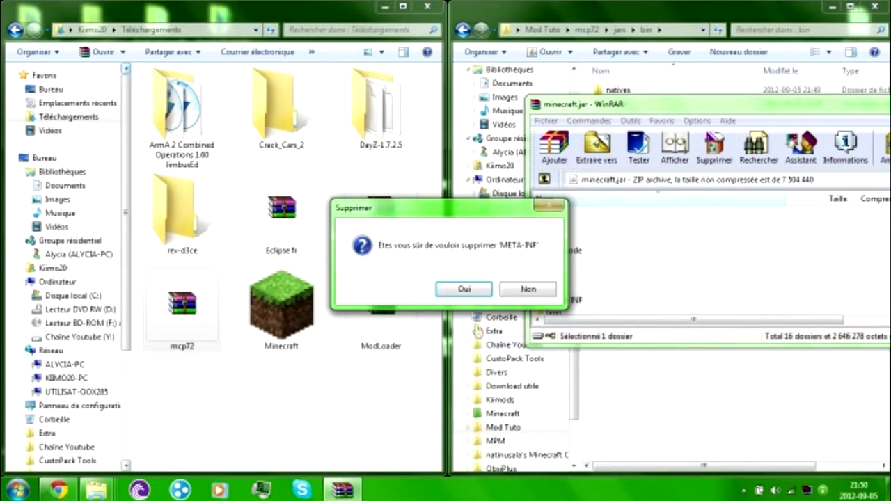
pyautogui.click(465, 289)
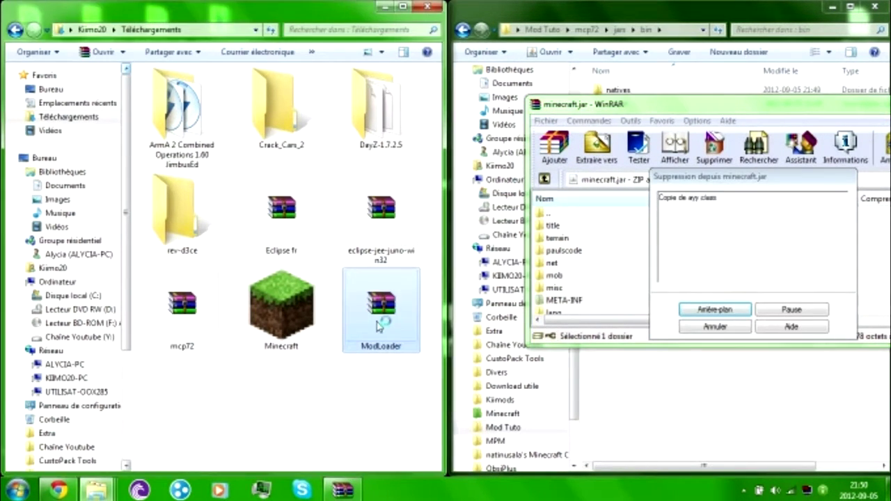
# Add all files from ModLoader.zip to minecraft.jar with the default archive settings and close both archives
pyautogui.doubleClick(379, 293)
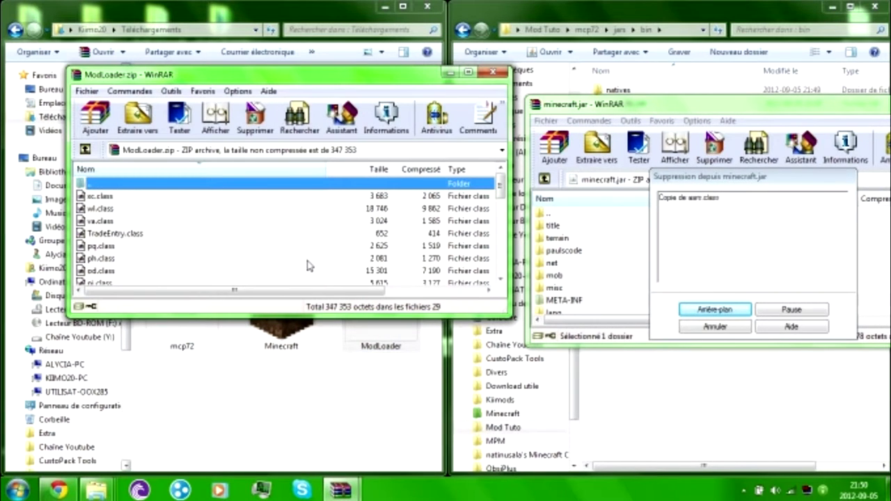
pyautogui.hotkey('ctrl', 'a')
pyautogui.moveTo(308, 258); pyautogui.dragTo(640, 264)
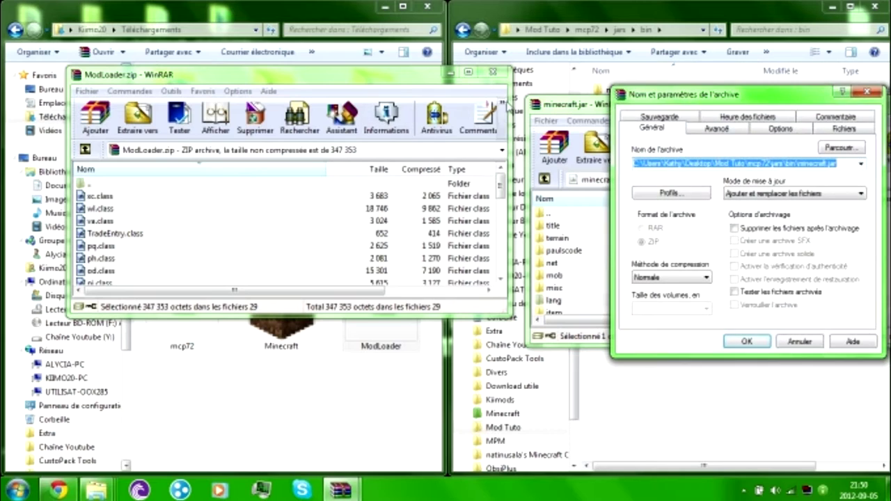
pyautogui.click(492, 72)
pyautogui.click(746, 341)
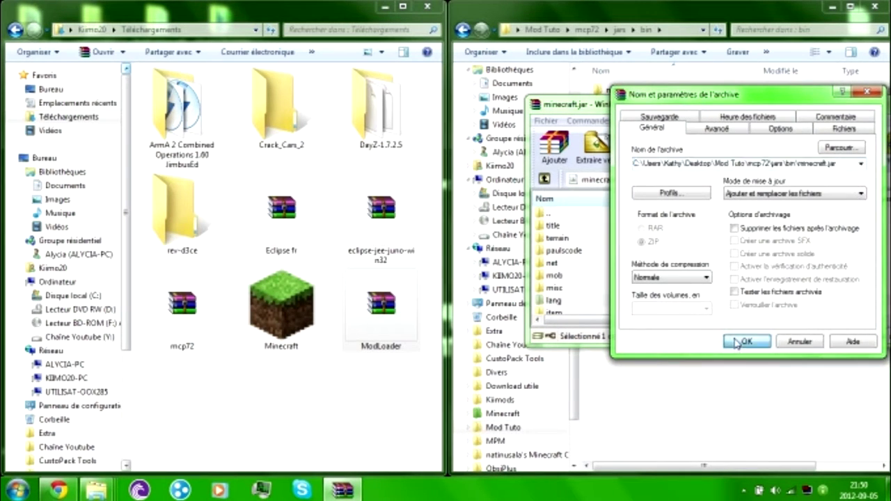
pyautogui.moveTo(735, 114); pyautogui.dragTo(597, 113)
pyautogui.click(815, 104)
# Return to the mcp72 folder, run the decompile batch file, and minimize the console and both folder windows
pyautogui.click(462, 30)
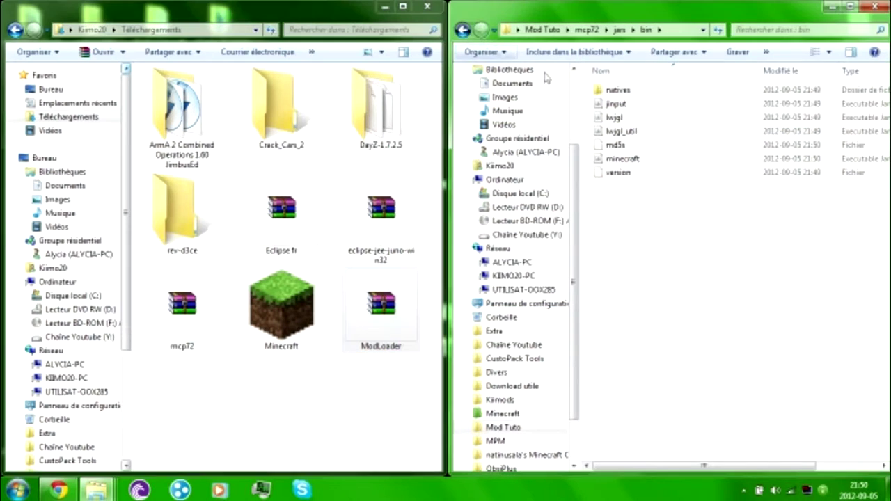
pyautogui.click(463, 30)
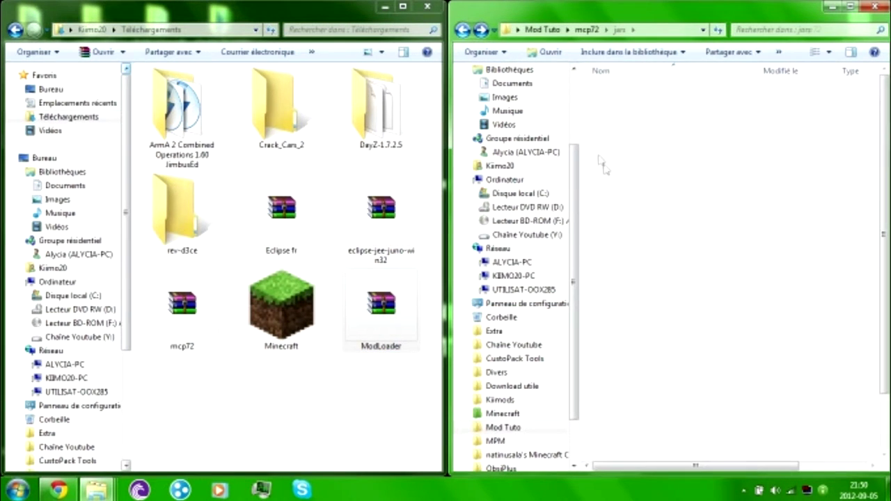
pyautogui.doubleClick(630, 217)
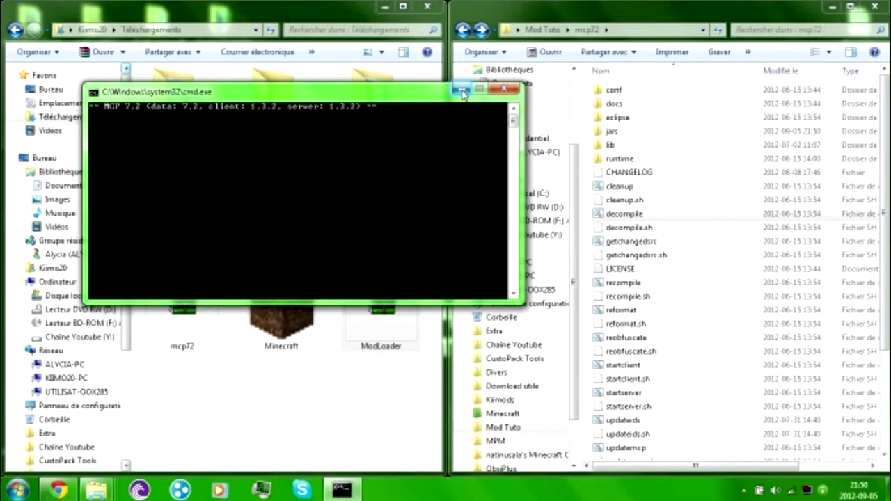
pyautogui.click(461, 89)
pyautogui.click(385, 7)
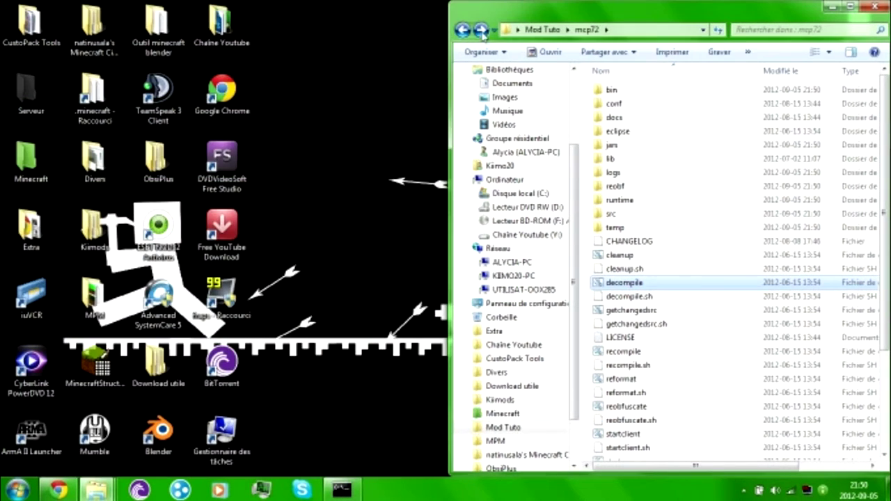
pyautogui.click(831, 8)
# Restore the Téléchargements window, dock it to the right half of the desktop, and open the eclipse-jee-juno-win32 archive
pyautogui.moveTo(98, 491)
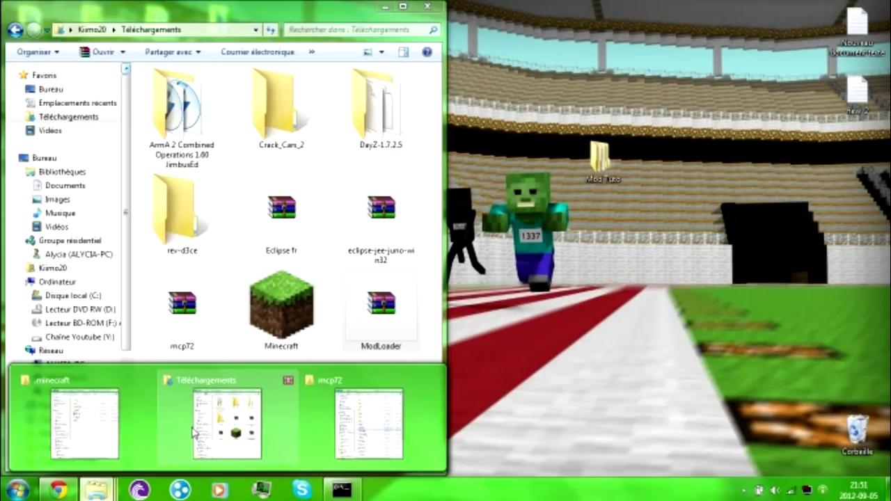
pyautogui.click(195, 432)
pyautogui.press('super+Right')
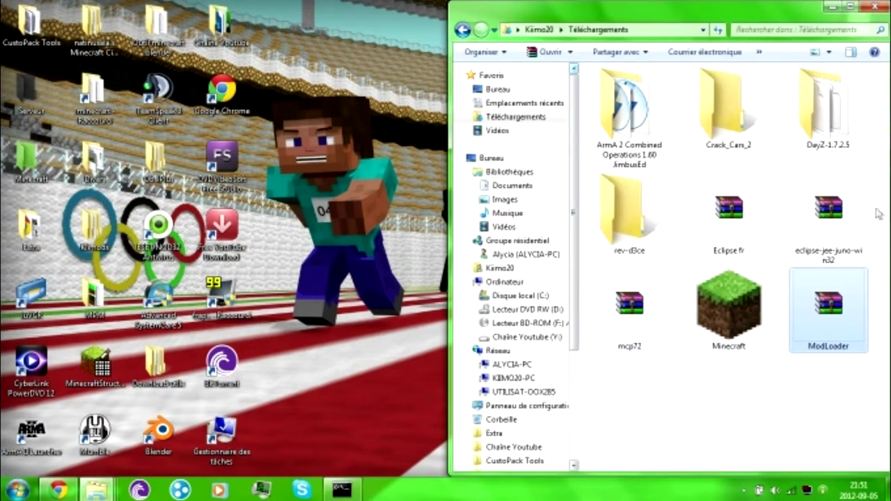
pyautogui.click(852, 230)
# Show Disque local (C:) in the .minecraft folder window and extract the archive's eclipse folder there
pyautogui.moveTo(97, 490)
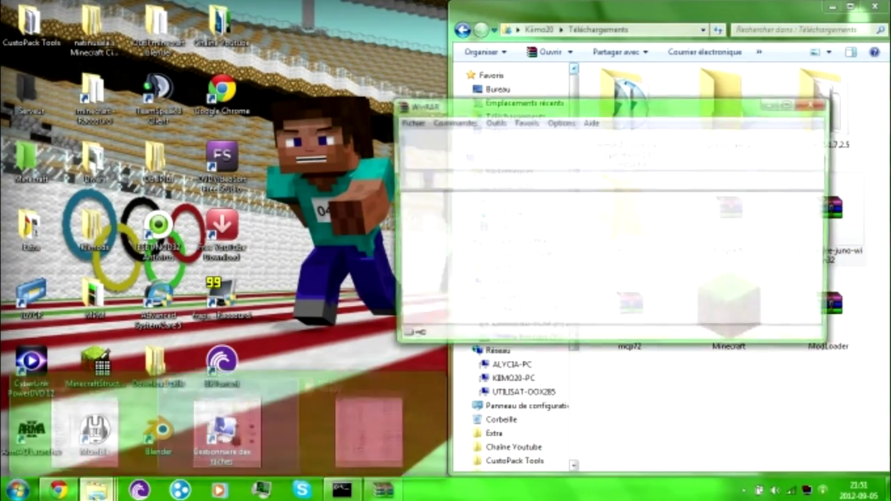
pyautogui.moveTo(93, 440)
pyautogui.moveTo(272, 430)
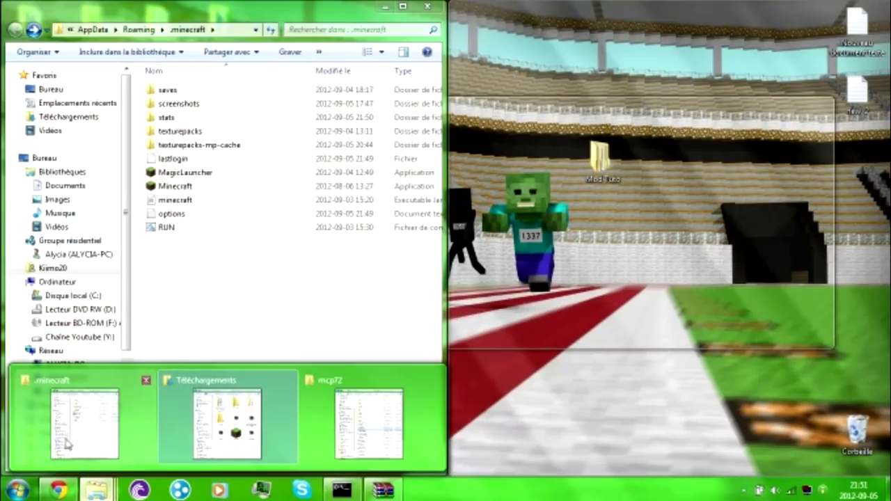
pyautogui.click(68, 440)
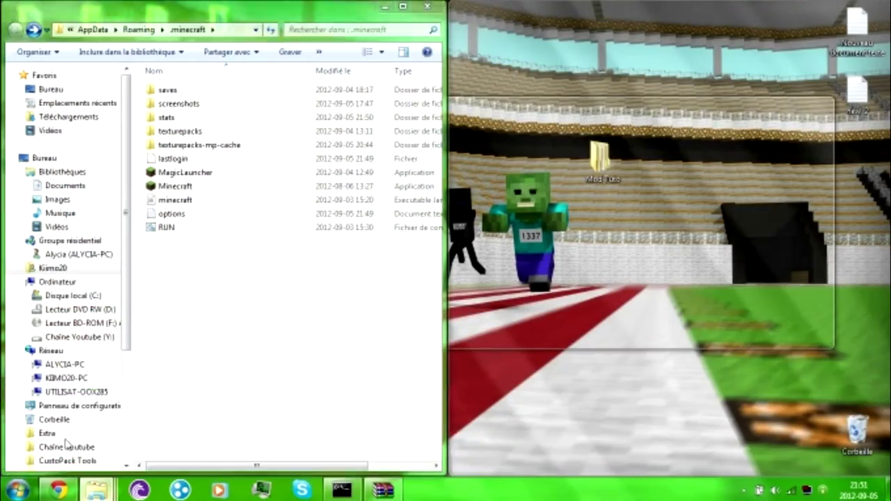
pyautogui.click(73, 296)
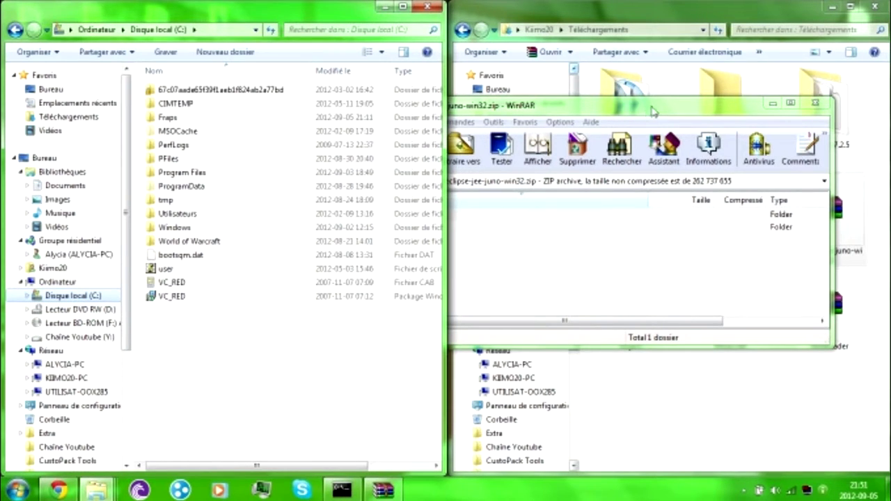
pyautogui.click(665, 110)
pyautogui.moveTo(575, 113); pyautogui.dragTo(728, 132)
pyautogui.moveTo(587, 250); pyautogui.dragTo(364, 378)
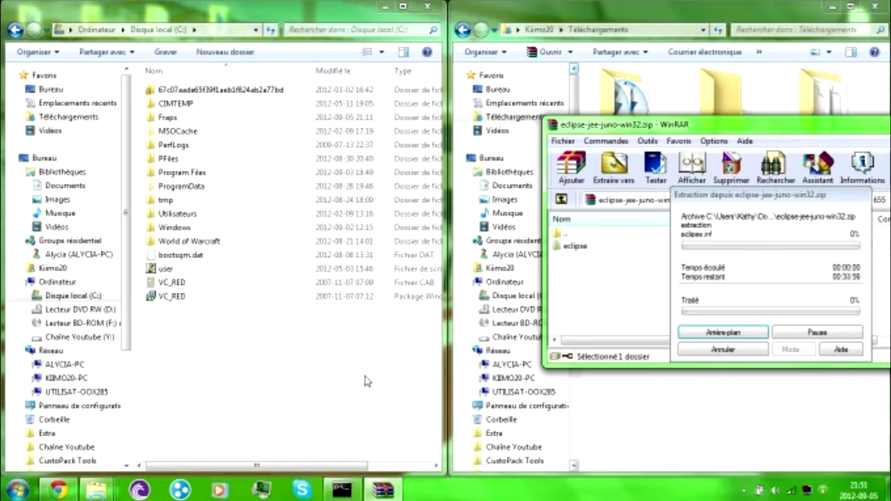
# Check the progress of the MCP decompile console and the Eclipse extraction, arranging the two windows side by side
pyautogui.moveTo(591, 129); pyautogui.dragTo(500, 131)
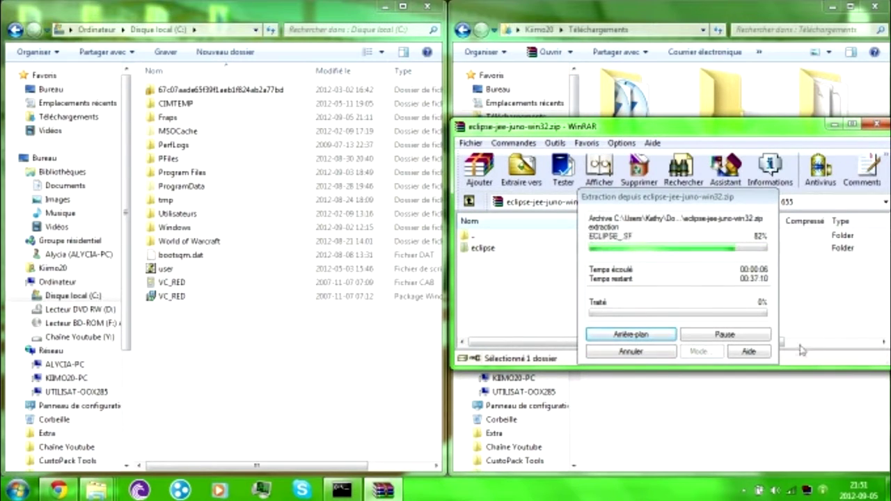
pyautogui.click(388, 493)
pyautogui.click(342, 490)
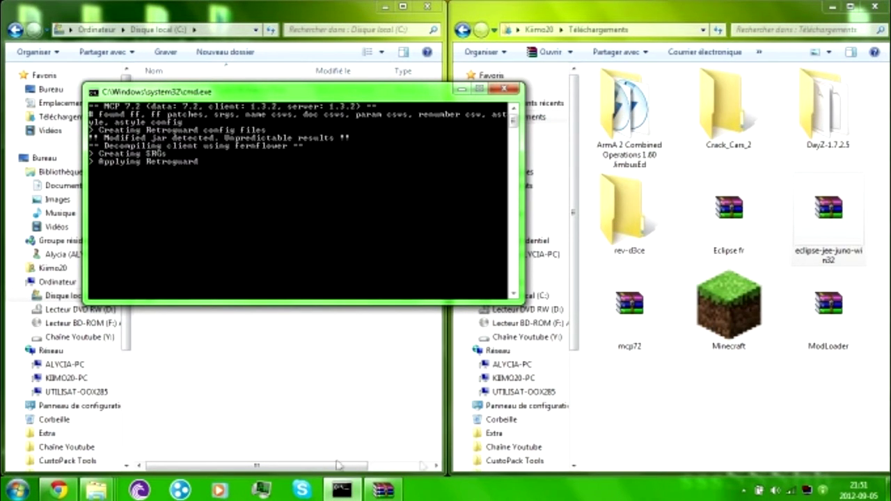
pyautogui.click(389, 492)
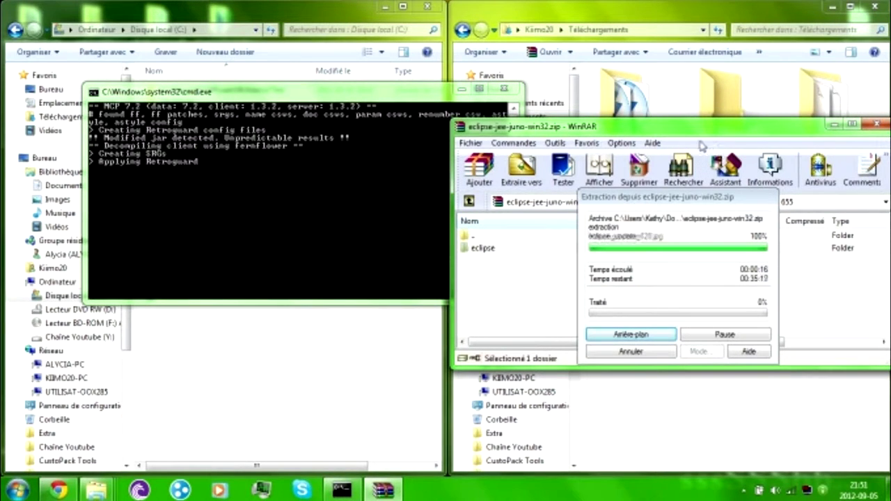
pyautogui.moveTo(674, 134); pyautogui.dragTo(701, 119)
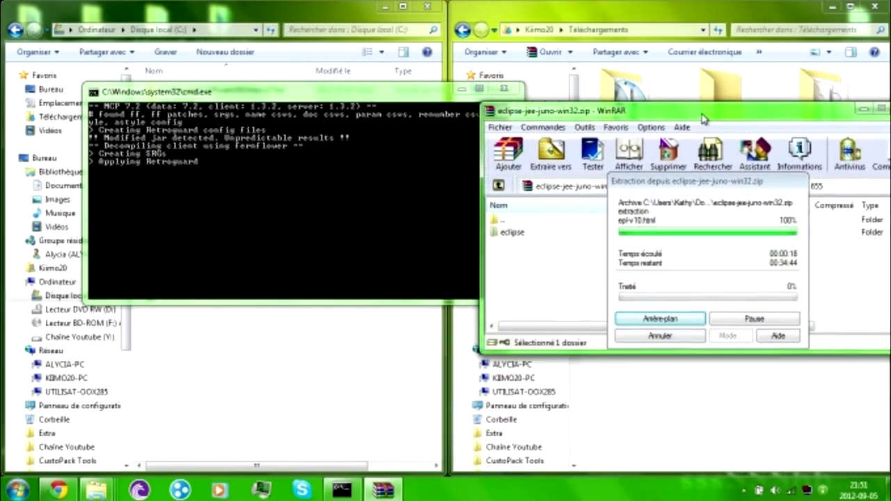
pyautogui.moveTo(362, 96); pyautogui.dragTo(290, 111)
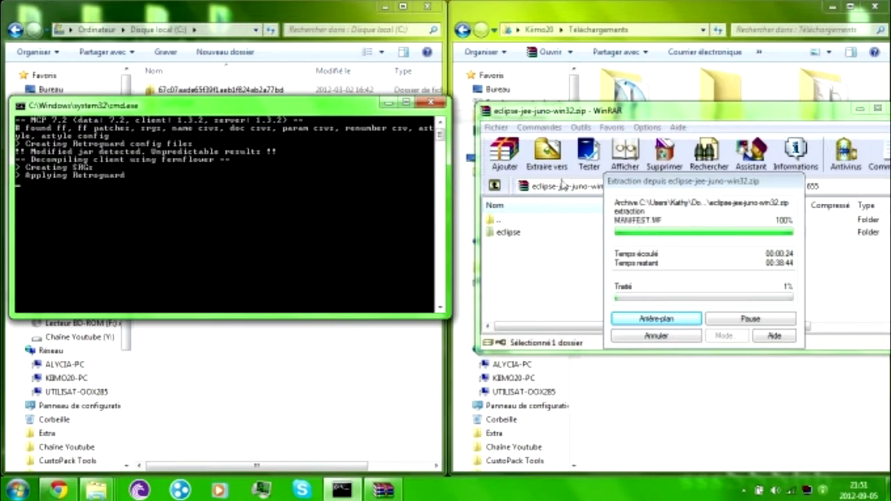
pyautogui.click(540, 117)
pyautogui.moveTo(540, 117); pyautogui.dragTo(521, 104)
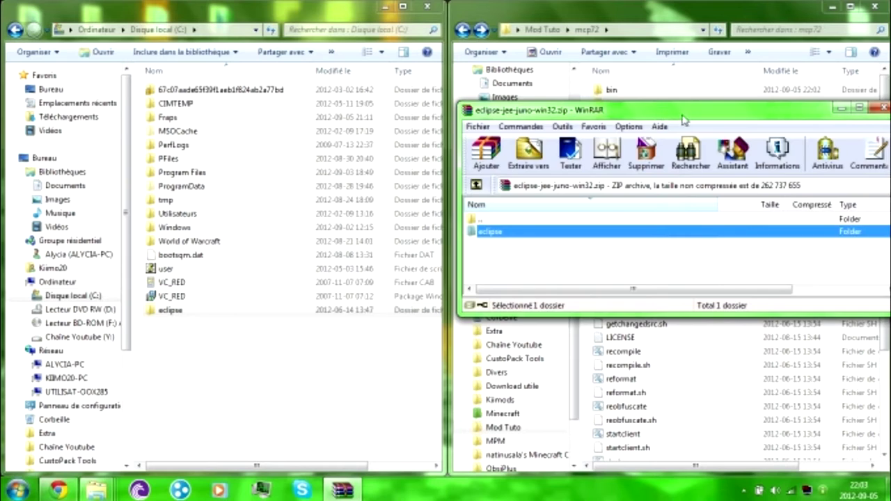
# Close the eclipse-jee-juno-win32 archive and open the extracted eclipse folder on drive C:
pyautogui.moveTo(682, 110); pyautogui.dragTo(556, 109)
pyautogui.click(751, 105)
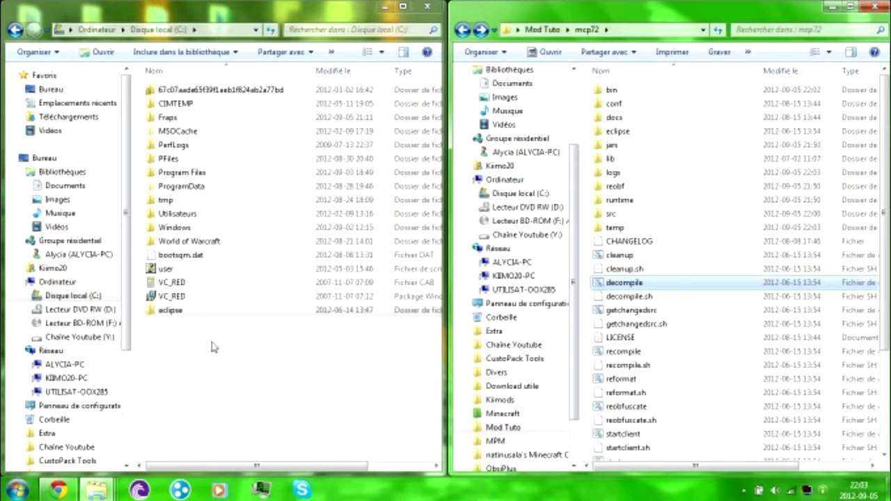
pyautogui.doubleClick(233, 310)
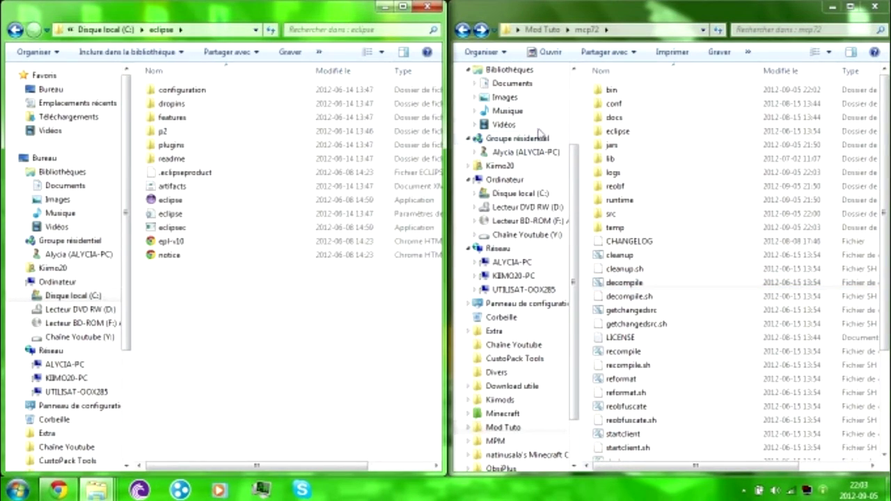
# Open the Eclipse fr archive from Téléchargements, enter its eclipse folder, and move the archive window clear of the C:\eclipse listing
pyautogui.moveTo(97, 489)
pyautogui.click(253, 413)
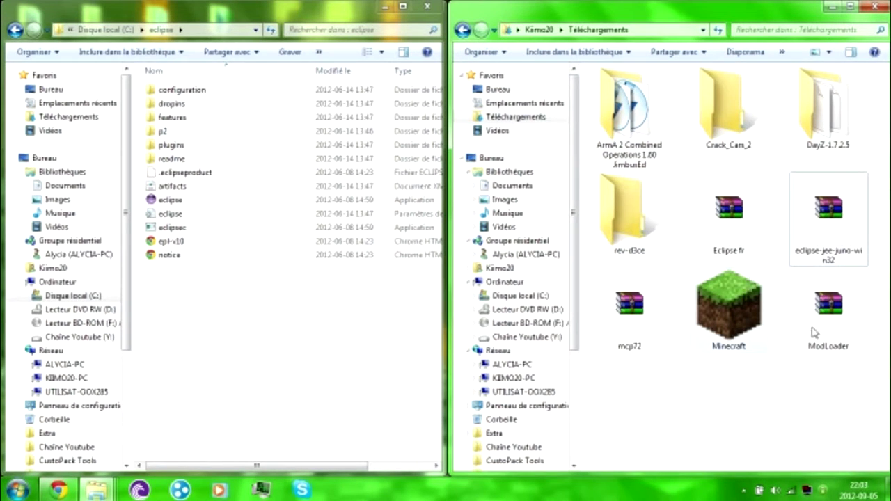
pyautogui.doubleClick(727, 209)
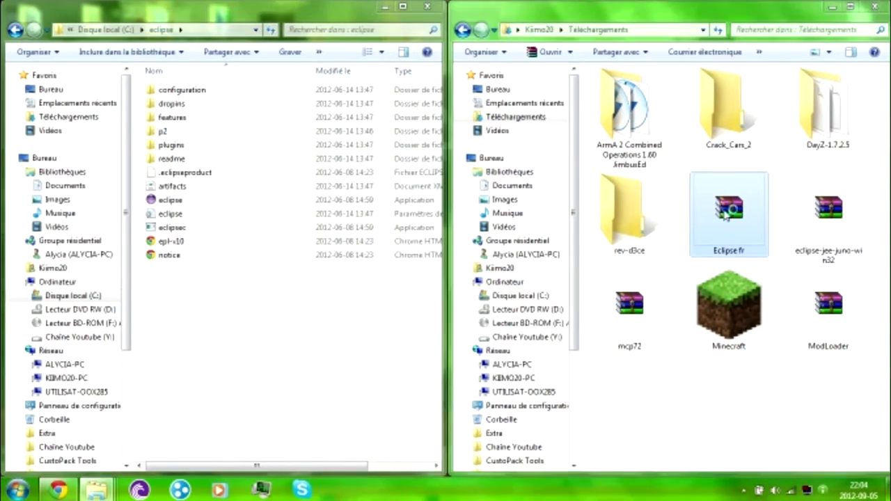
pyautogui.doubleClick(418, 228)
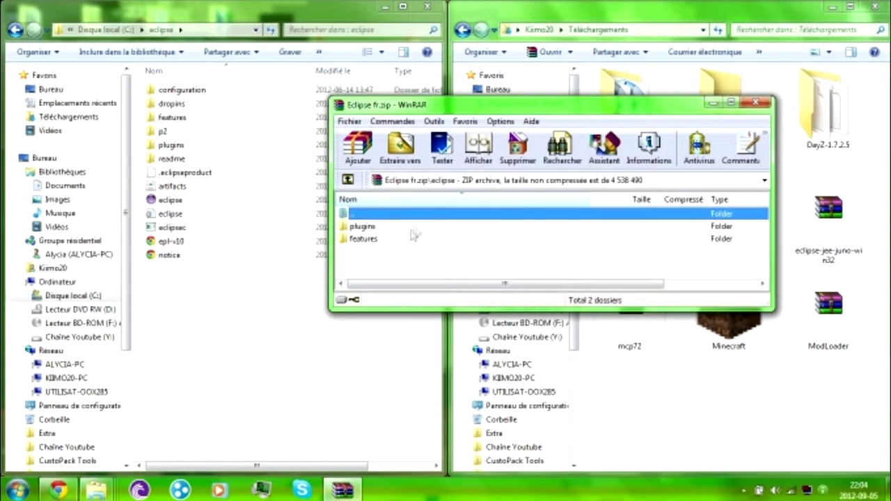
pyautogui.moveTo(458, 111); pyautogui.dragTo(624, 114)
# Extract the archive's plugins and features folders into C:\eclipse, merging them with the existing folders, and close the archive
pyautogui.click(529, 229)
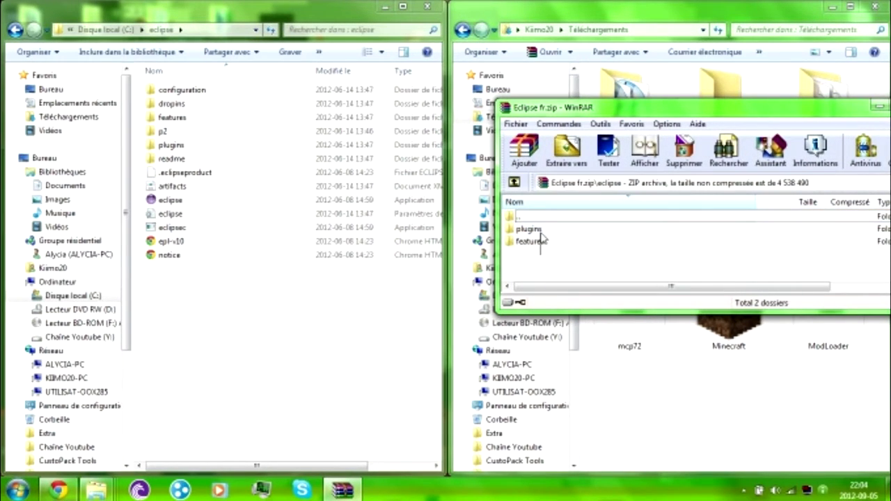
pyautogui.keyDown('shift'); pyautogui.click(531, 241); pyautogui.keyUp('shift')
pyautogui.moveTo(522, 235); pyautogui.dragTo(334, 304)
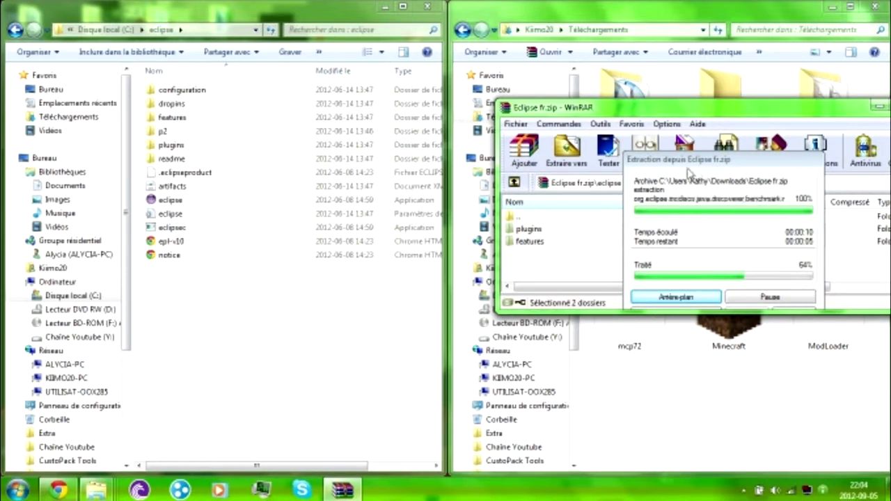
pyautogui.moveTo(631, 113); pyautogui.dragTo(387, 151)
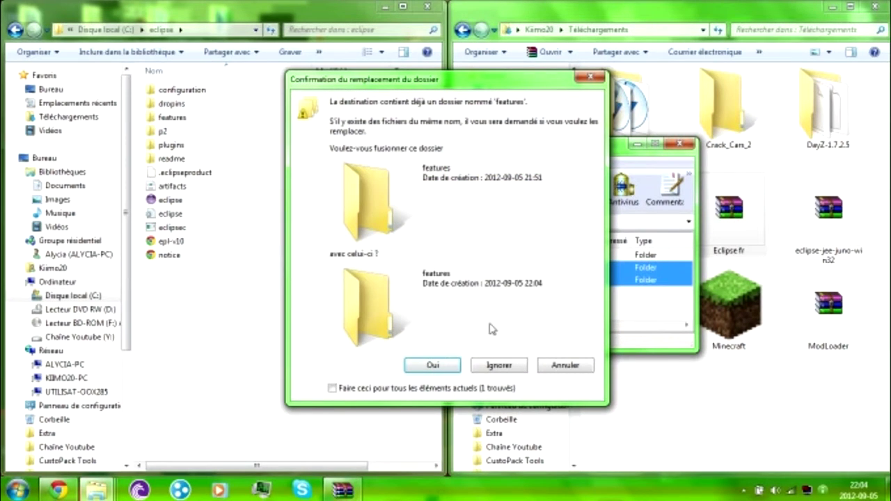
pyautogui.click(429, 367)
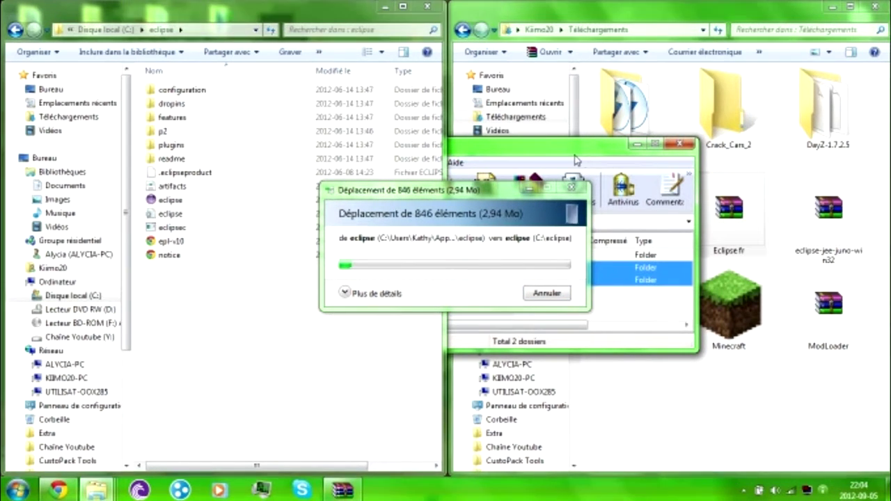
pyautogui.click(343, 491)
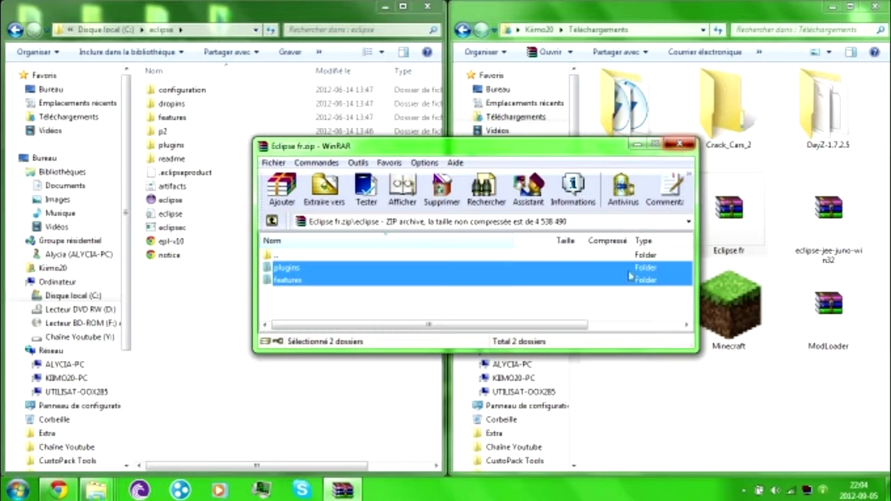
pyautogui.press('super+Up')
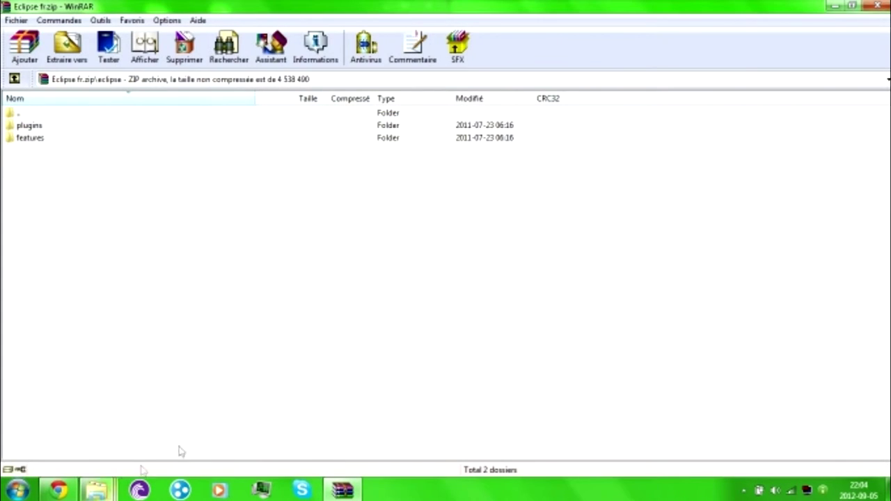
pyautogui.click(881, 6)
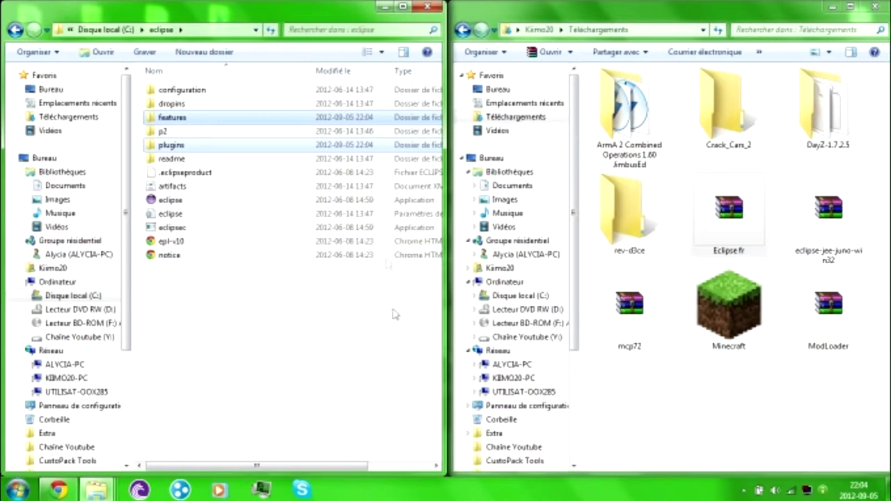
# Close the Téléchargements window and go back from mcp72 to the Mod Tuto folder
pyautogui.click(109, 491)
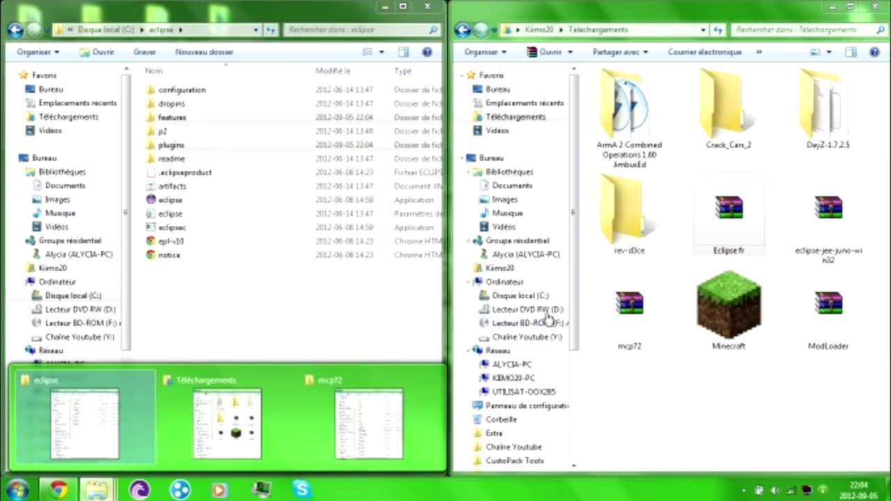
pyautogui.click(338, 338)
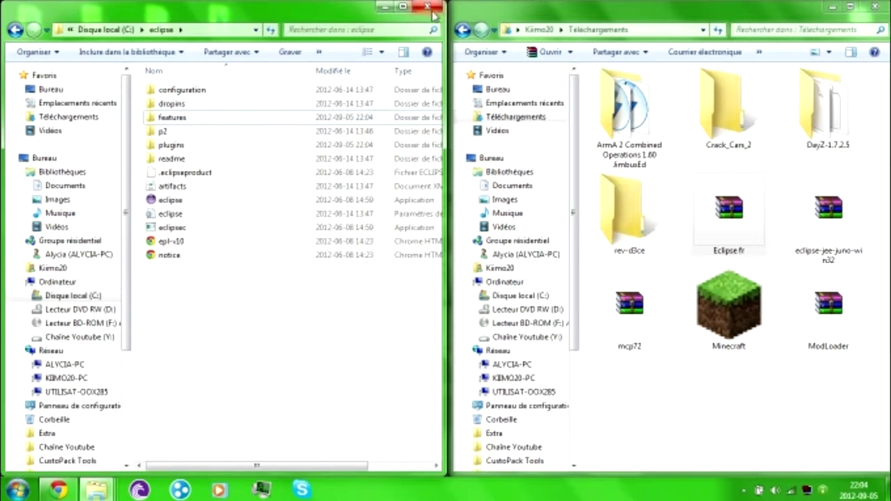
pyautogui.click(870, 10)
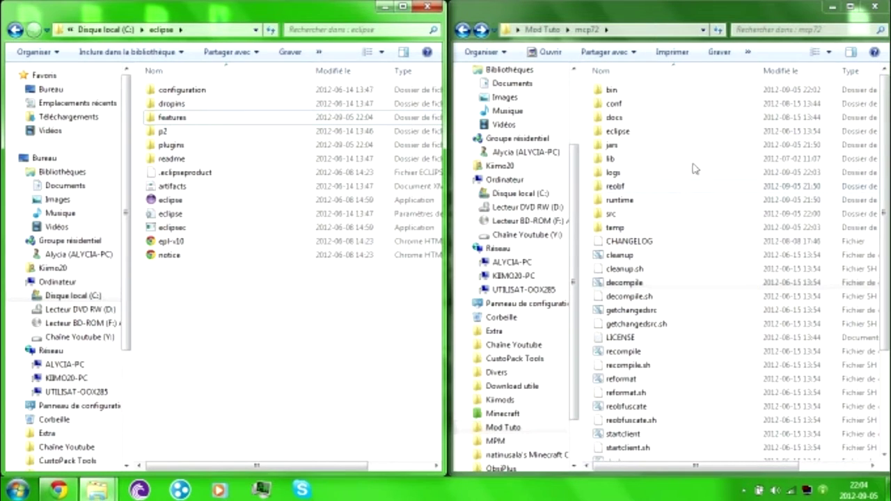
pyautogui.click(479, 28)
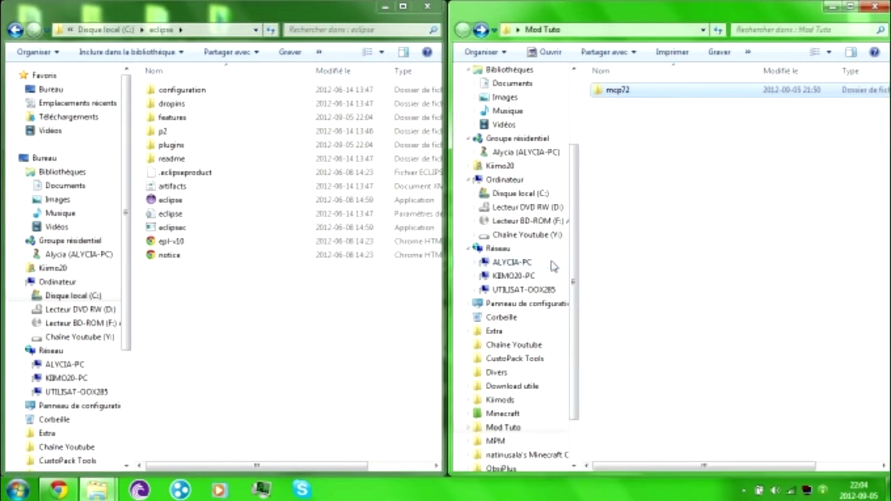
# Create a shortcut to the eclipse application and move it into the Mod Tuto folder
pyautogui.click(169, 201)
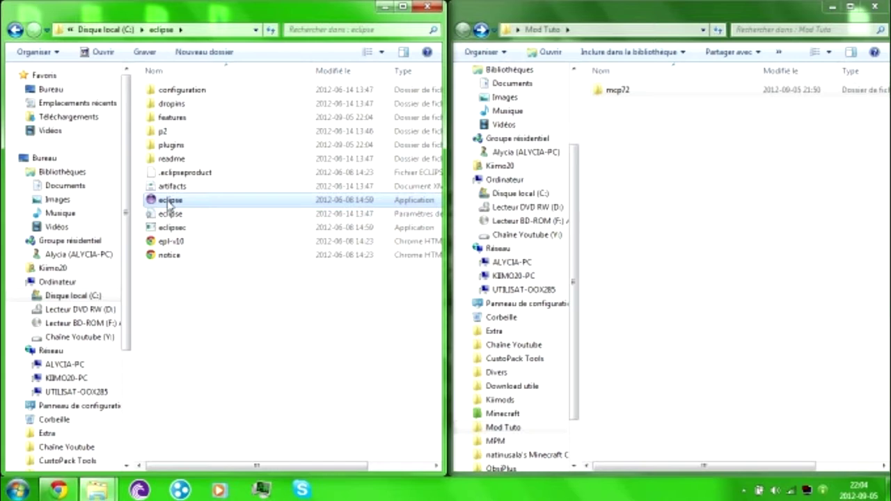
pyautogui.rightClick(169, 202)
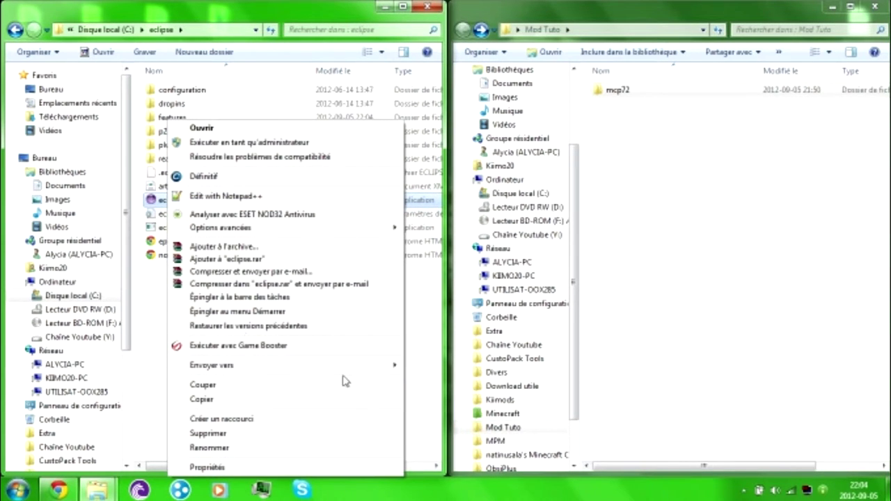
pyautogui.click(241, 419)
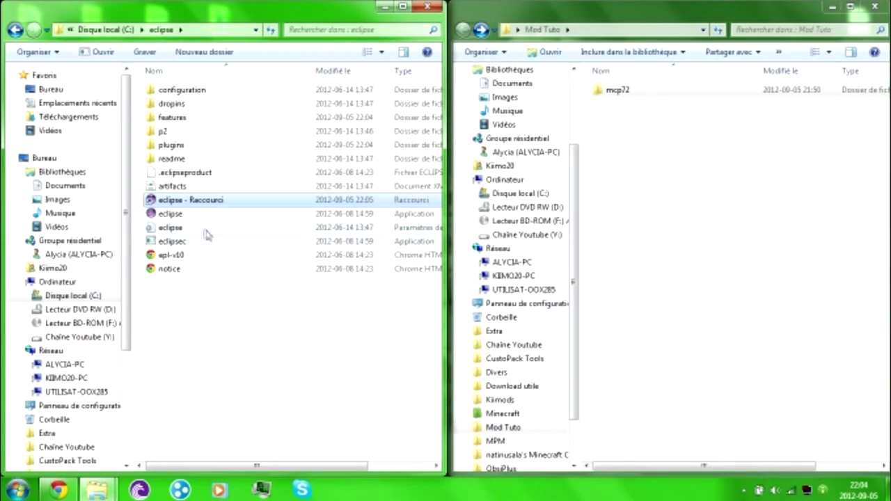
pyautogui.moveTo(185, 203); pyautogui.dragTo(723, 215)
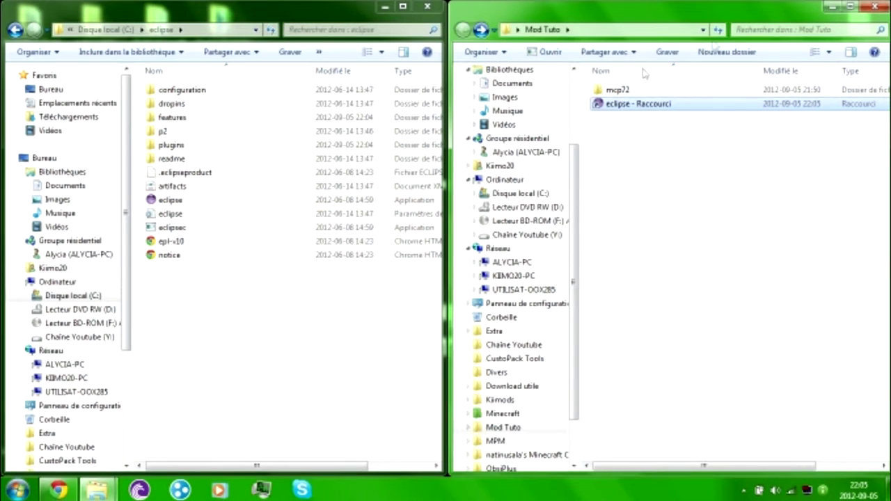
# Display the contents of the Mod Tuto folder as large icons (Grandes icônes)
pyautogui.click(829, 53)
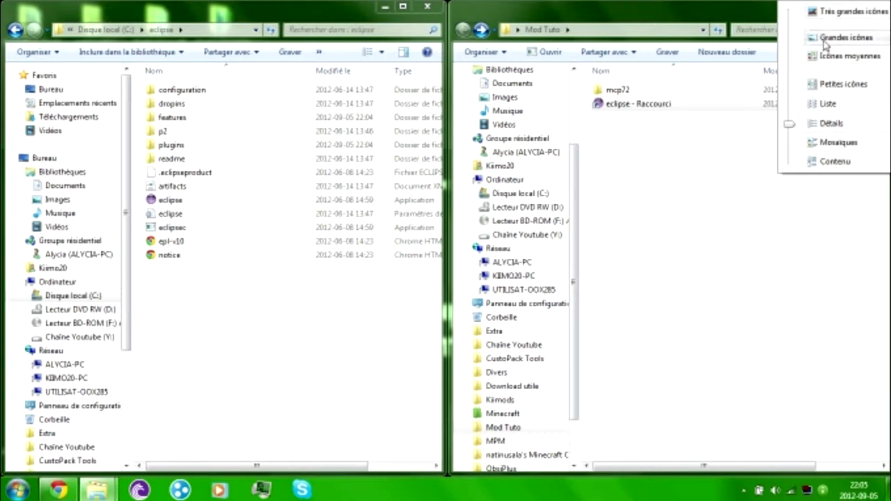
pyautogui.click(845, 37)
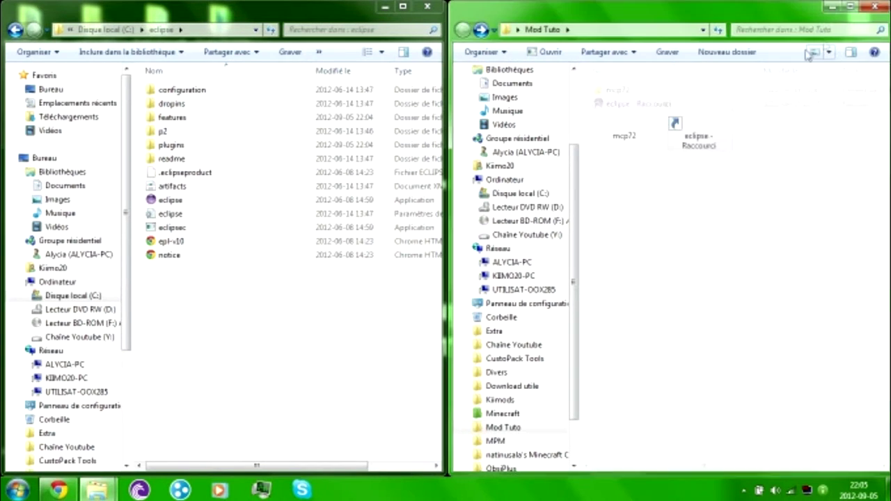
pyautogui.rightClick(777, 145)
pyautogui.click(787, 127)
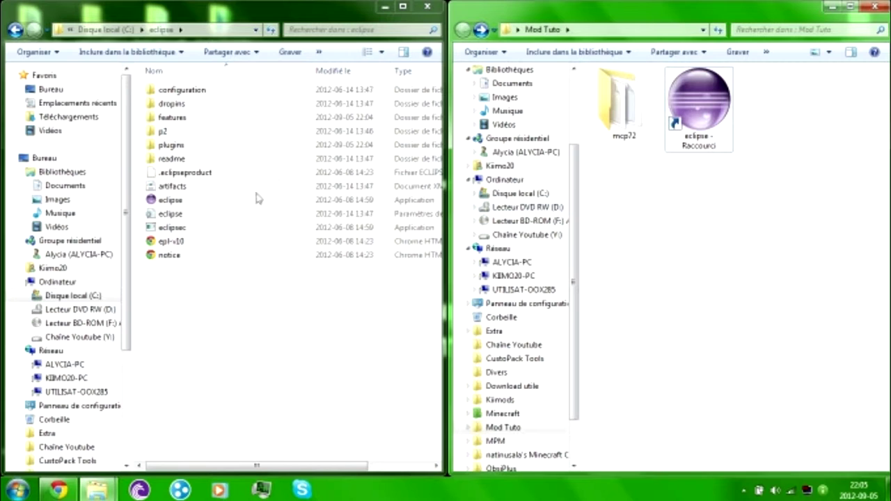
# Create a new folder named Texture in Mod Tuto
pyautogui.rightClick(689, 237)
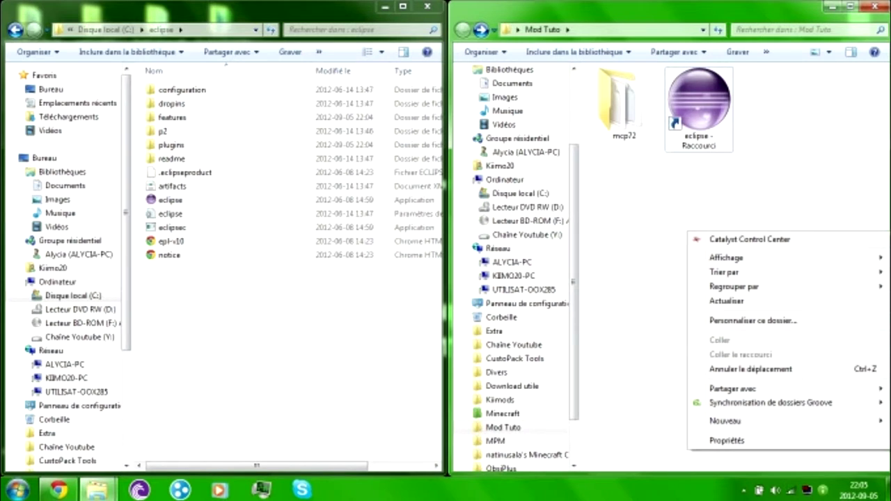
pyautogui.moveTo(750, 423)
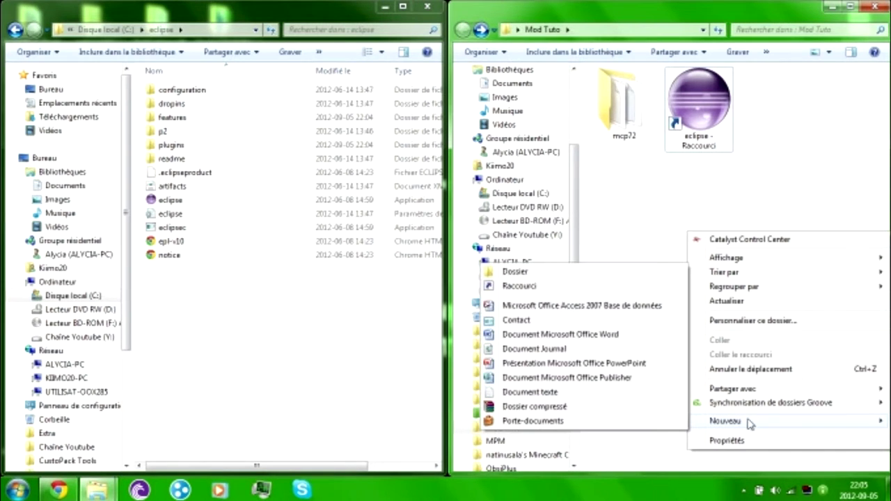
pyautogui.click(588, 272)
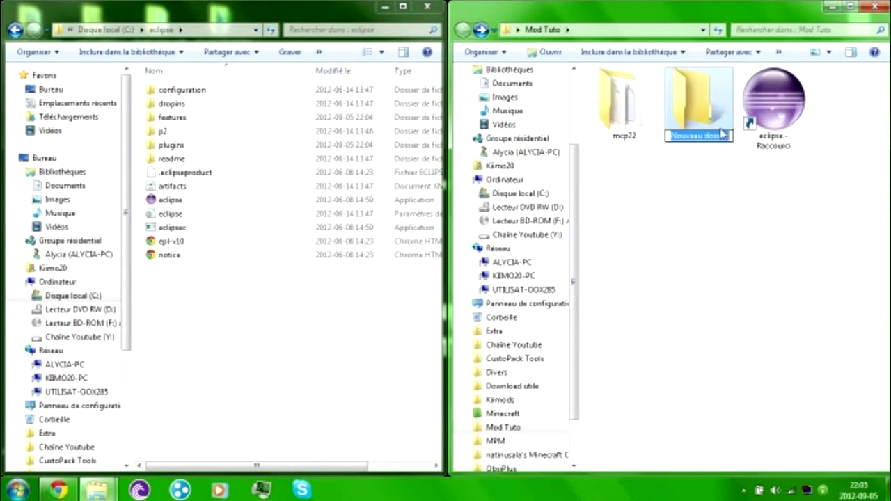
pyautogui.write('1')
pyautogui.write('exture')
pyautogui.click(728, 245)
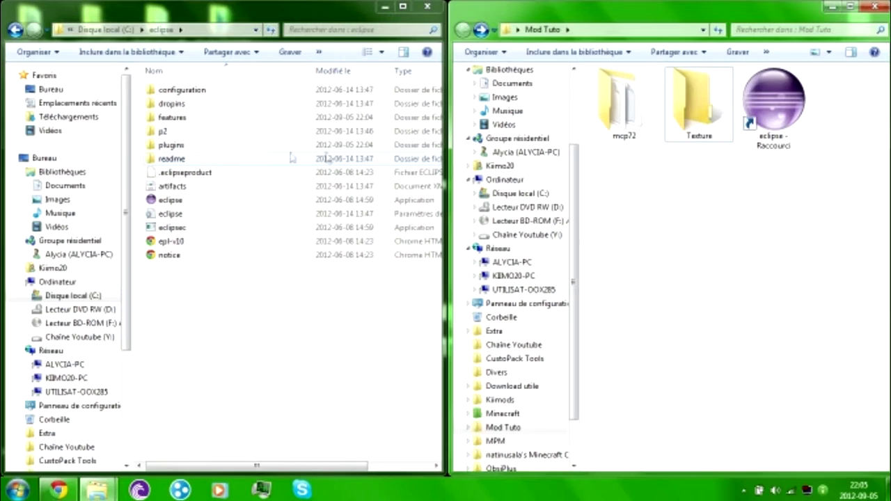
# Close the C:\eclipse window and open mcp72 in a new window docked beside Mod Tuto
pyautogui.click(428, 6)
pyautogui.rightClick(634, 119)
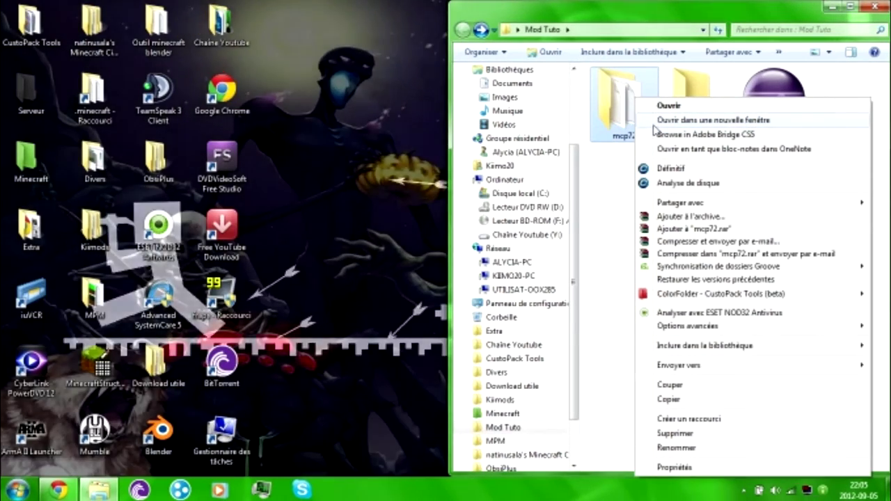
pyautogui.click(668, 119)
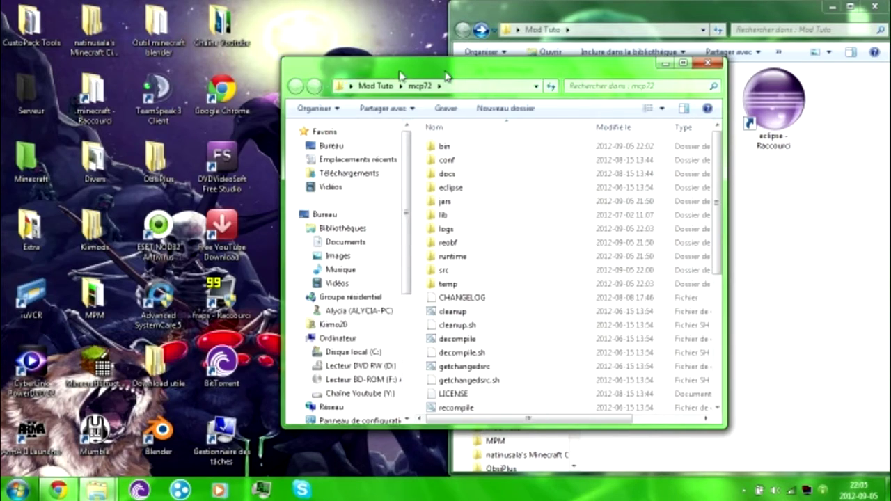
pyautogui.press('super+Left')
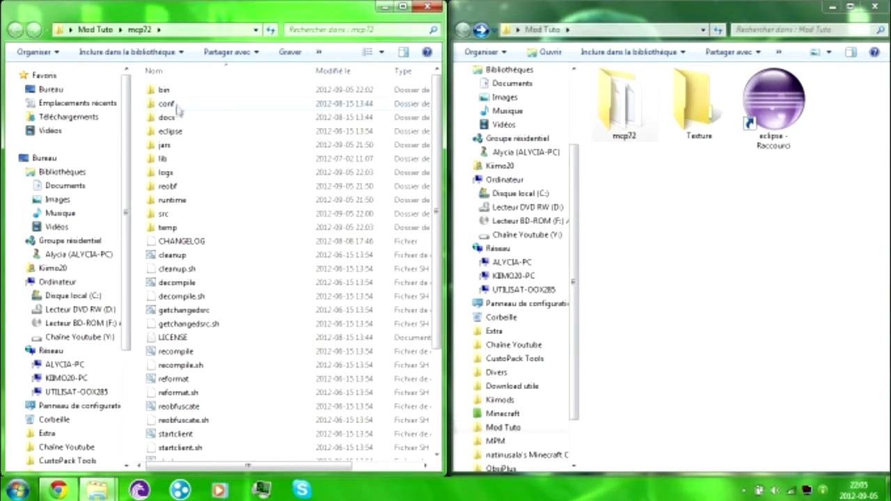
# Go to the jars\bin folder of mcp72 and open minecraft.jar as an archive in WinRAR
pyautogui.doubleClick(184, 146)
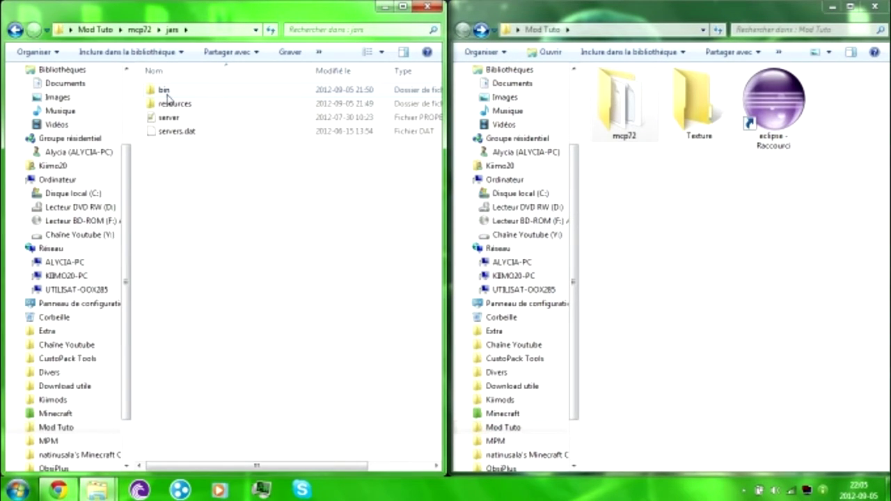
pyautogui.click(167, 96)
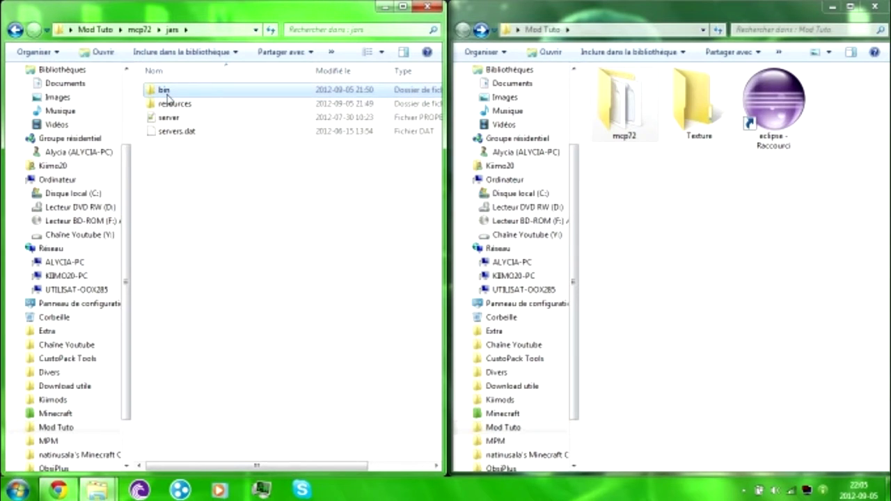
pyautogui.doubleClick(167, 96)
pyautogui.rightClick(178, 160)
pyautogui.click(124, 51)
pyautogui.click(123, 50)
pyautogui.click(129, 86)
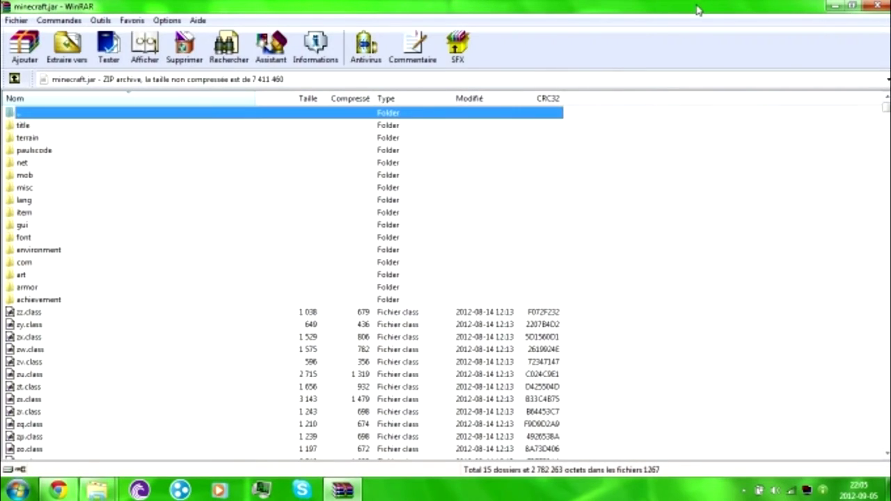
# Open the Texture folder beside a smaller WinRAR window and extract terrain.png from the root of minecraft.jar into it
pyautogui.moveTo(663, 10); pyautogui.dragTo(425, 91)
pyautogui.doubleClick(687, 111)
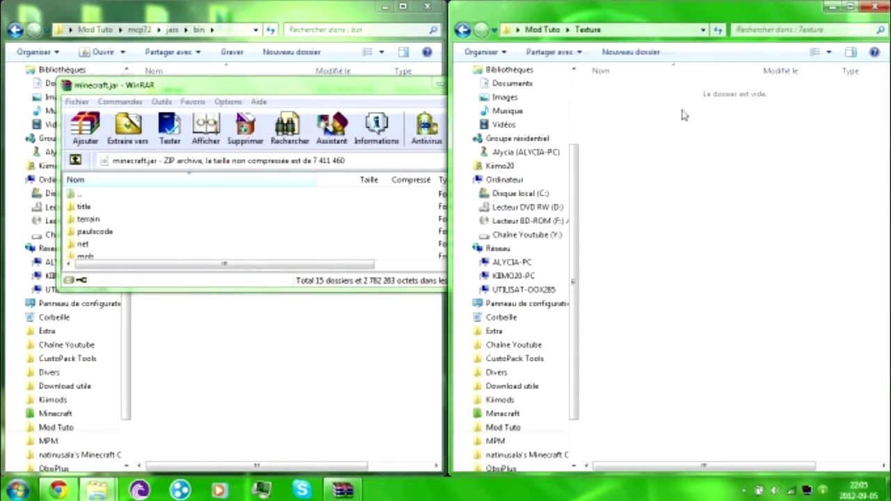
pyautogui.click(357, 106)
pyautogui.scroll(-6, 351, 209)
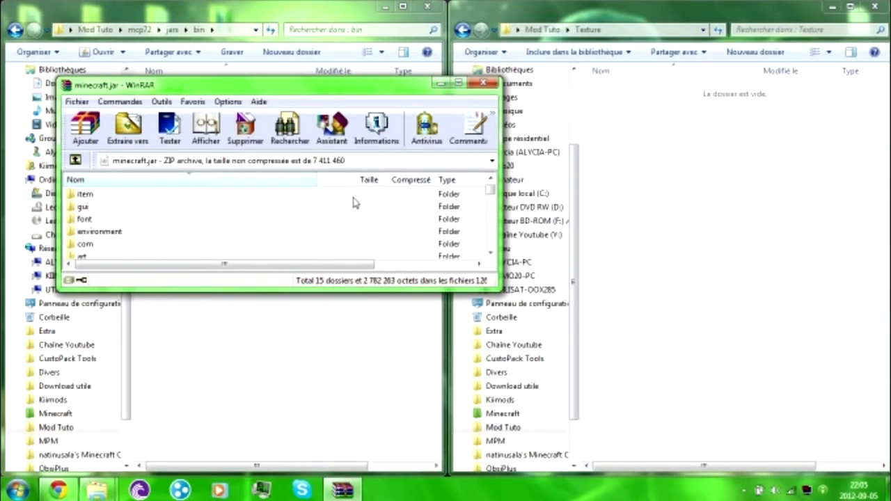
pyautogui.scroll(-20, 343, 226)
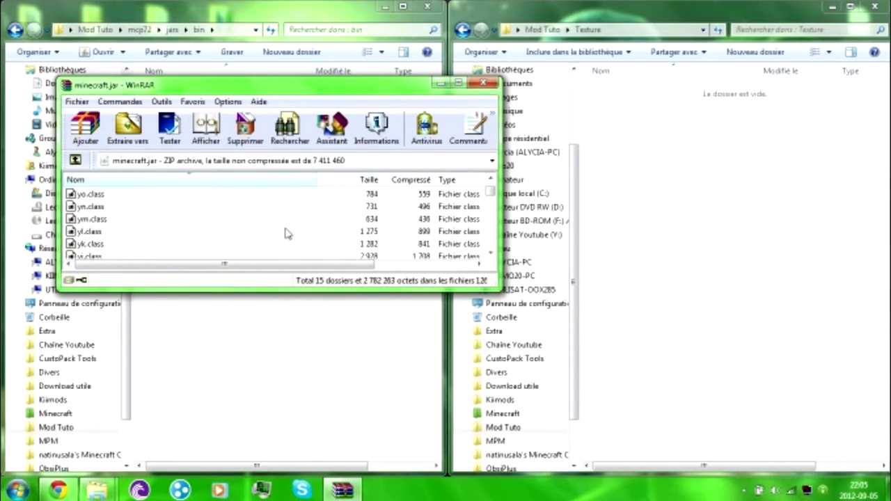
pyautogui.scroll(-20, 287, 233)
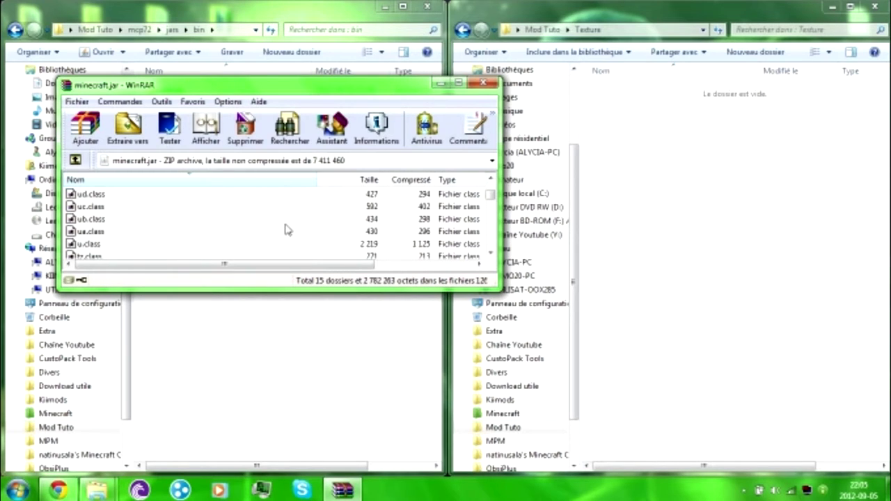
pyautogui.scroll(-4, 287, 230)
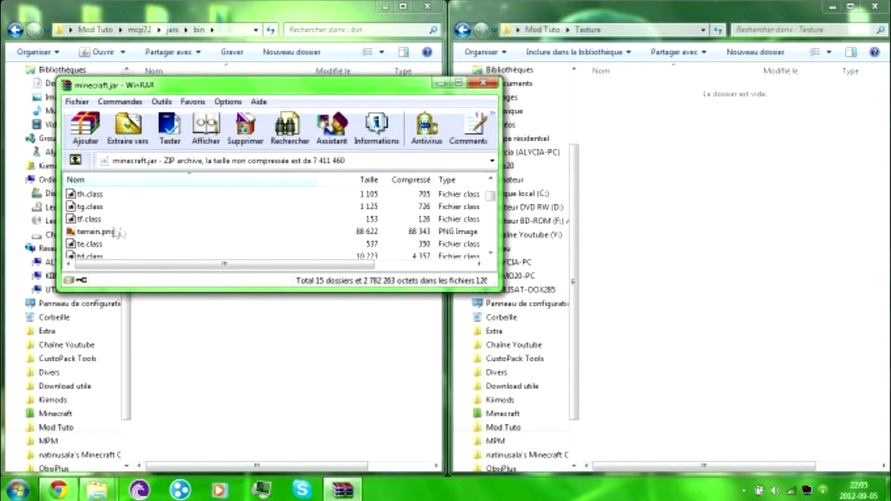
pyautogui.moveTo(103, 237); pyautogui.dragTo(697, 222)
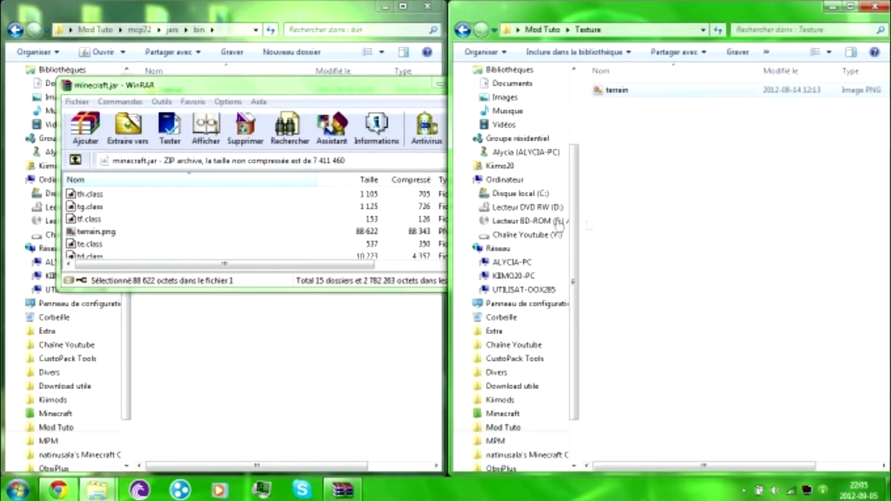
# Extract items.png from the gui folder of minecraft.jar into the Texture folder
pyautogui.click(378, 86)
pyautogui.scroll(15, 299, 232)
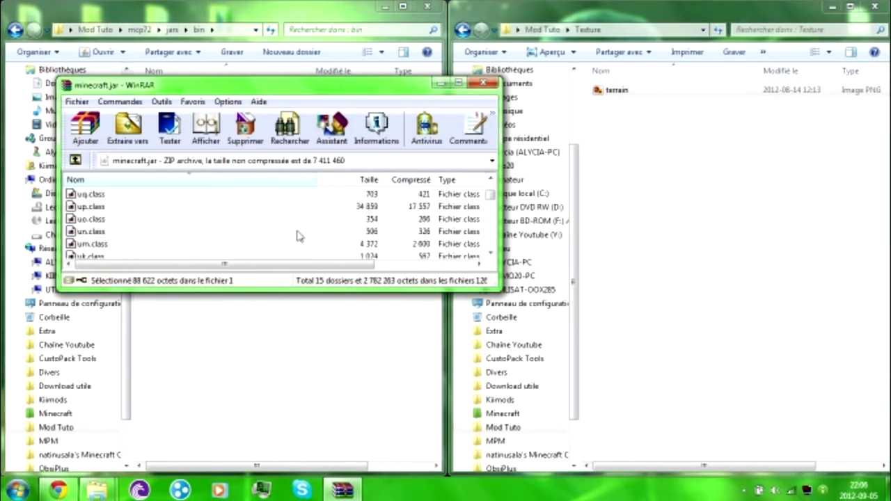
pyautogui.scroll(15, 299, 236)
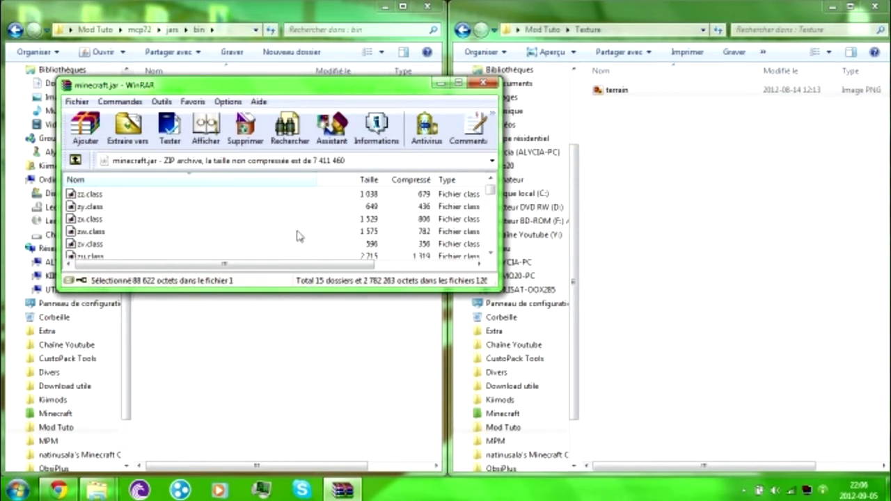
pyautogui.scroll(-1, 153, 251)
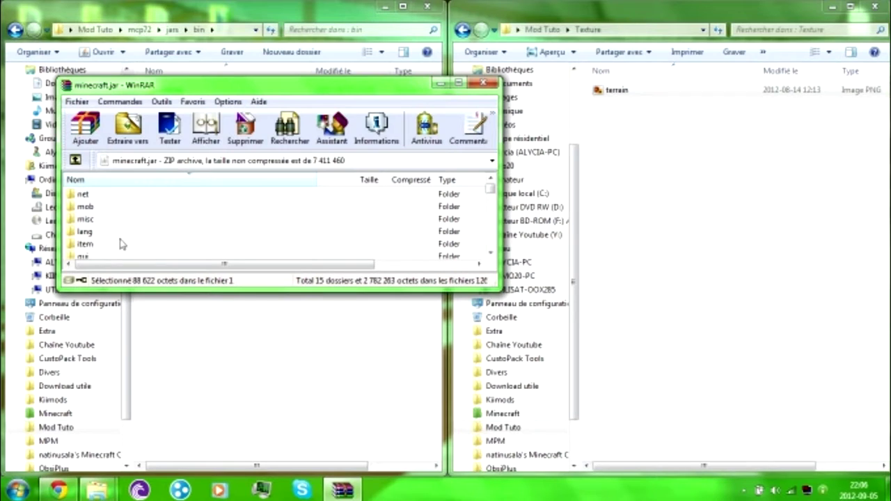
pyautogui.scroll(-1, 99, 248)
pyautogui.doubleClick(78, 209)
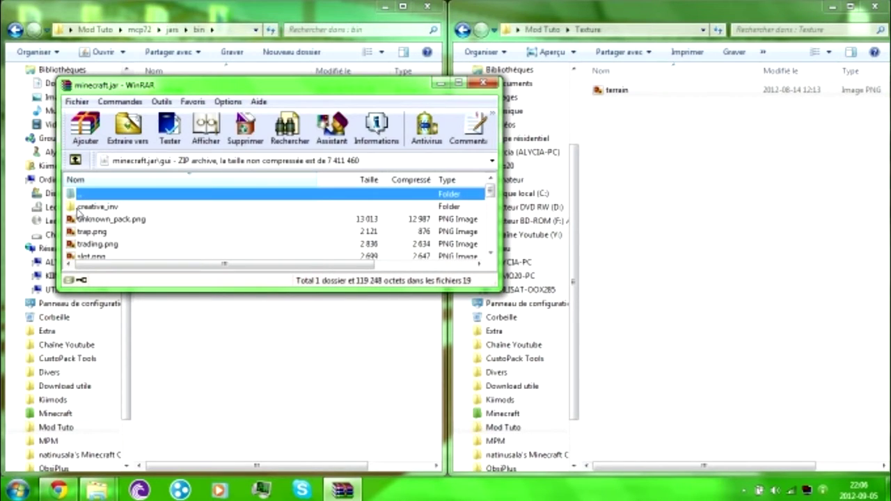
pyautogui.scroll(-3, 125, 233)
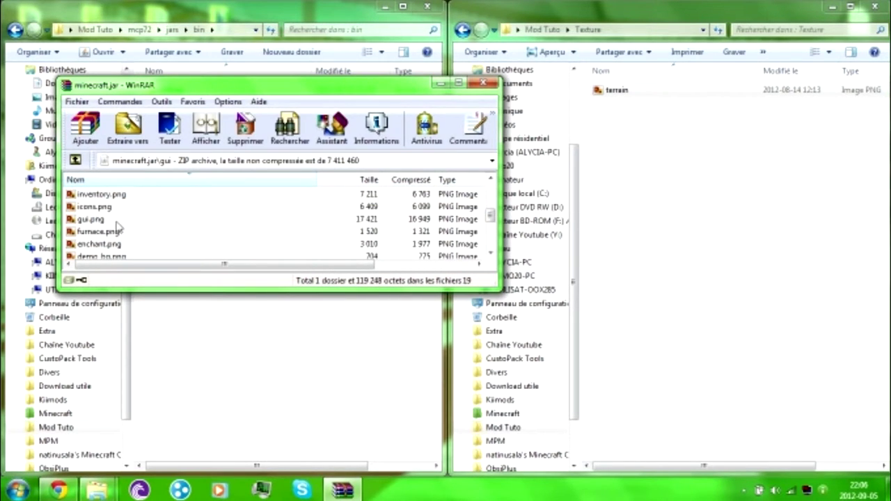
pyautogui.scroll(1, 117, 225)
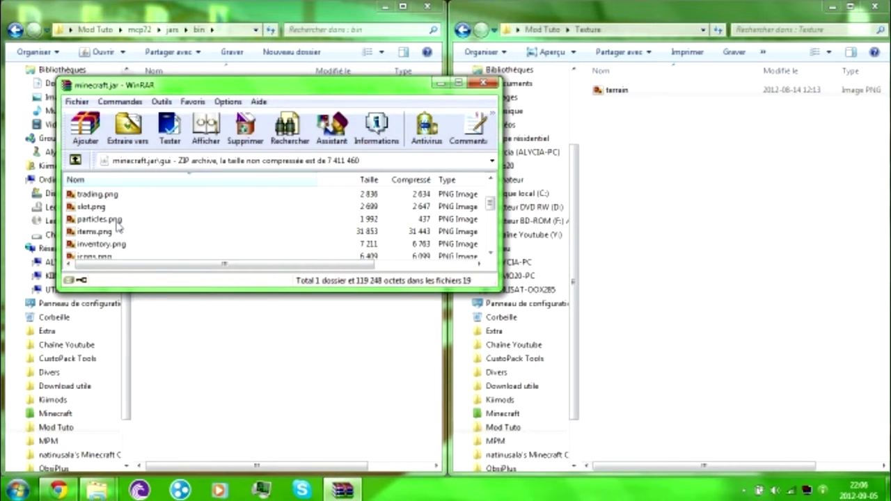
pyautogui.moveTo(109, 235); pyautogui.dragTo(778, 197)
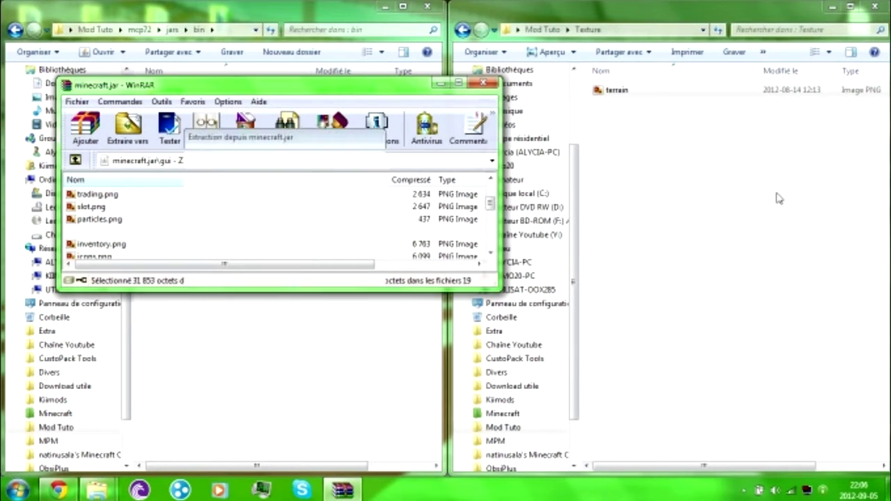
# Close the minecraft.jar archive and the jars\bin folder window
pyautogui.click(432, 99)
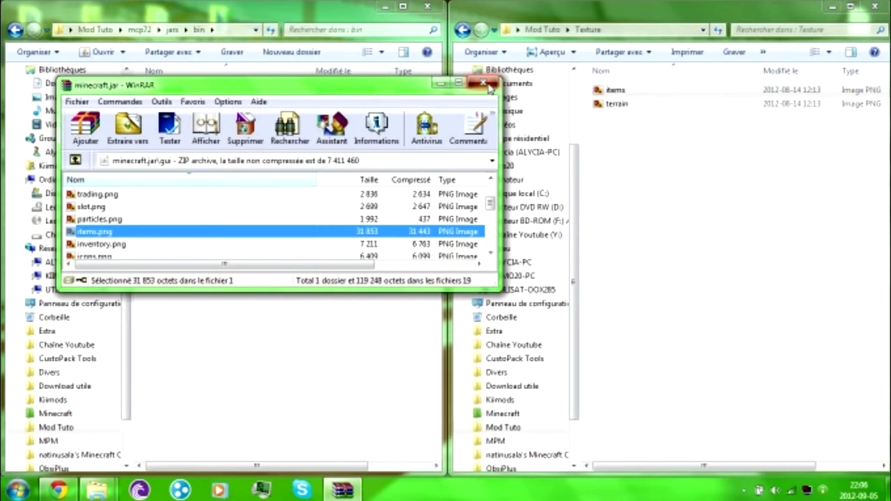
pyautogui.click(489, 85)
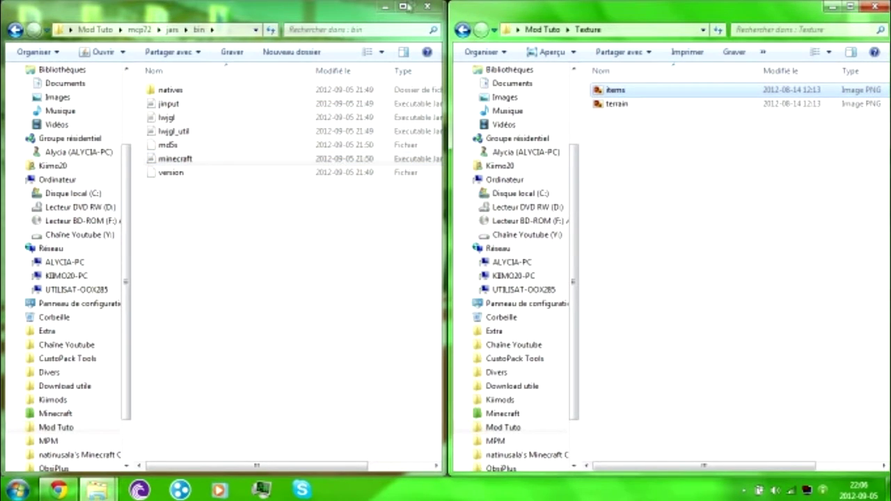
pyautogui.click(427, 9)
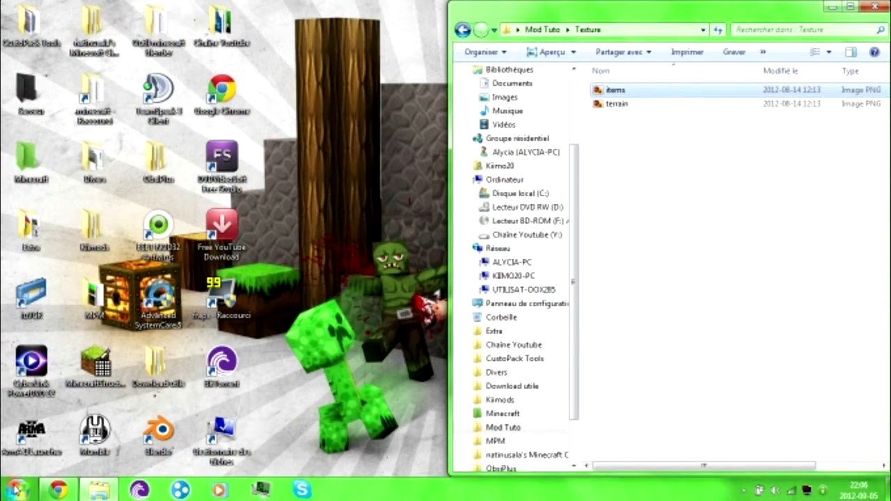
# Look through the installed programs for an image editor, including a search for photoshop
pyautogui.click(17, 490)
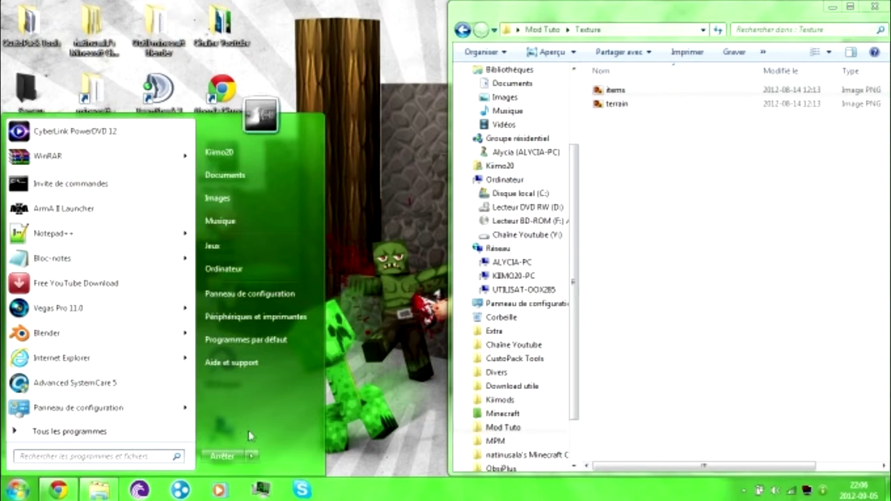
pyautogui.click(66, 432)
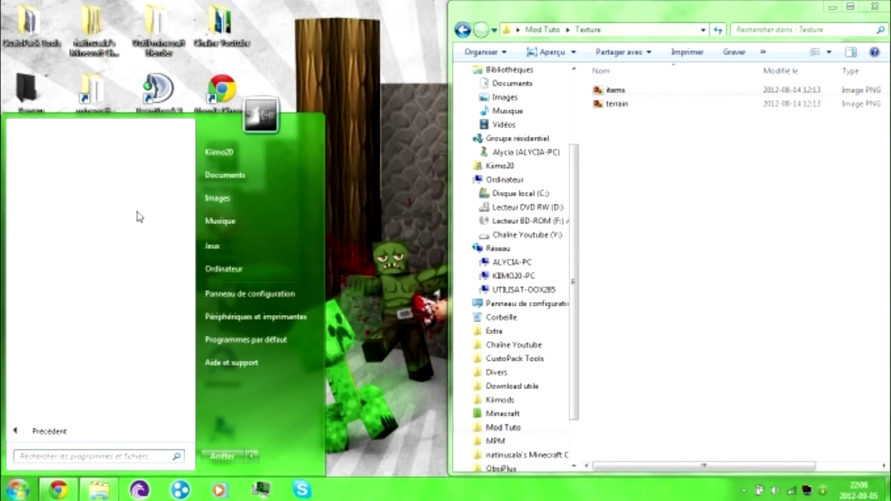
pyautogui.moveTo(190, 183); pyautogui.dragTo(191, 262)
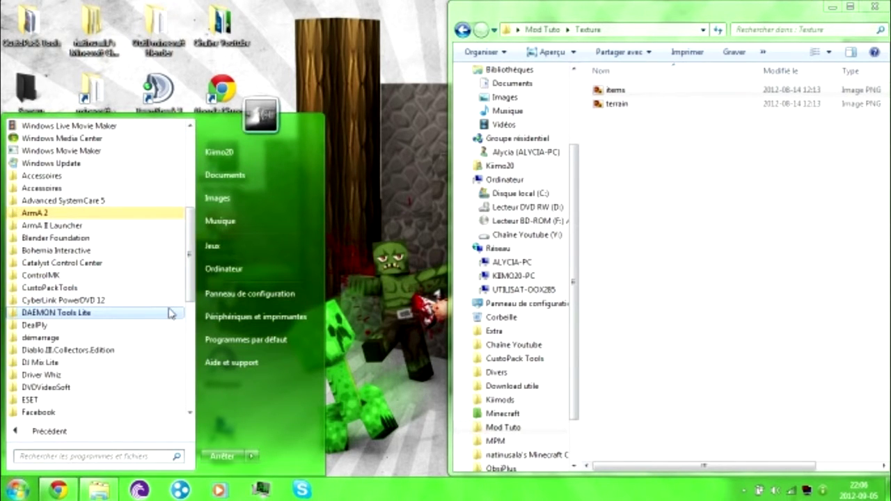
pyautogui.write('photoshop')
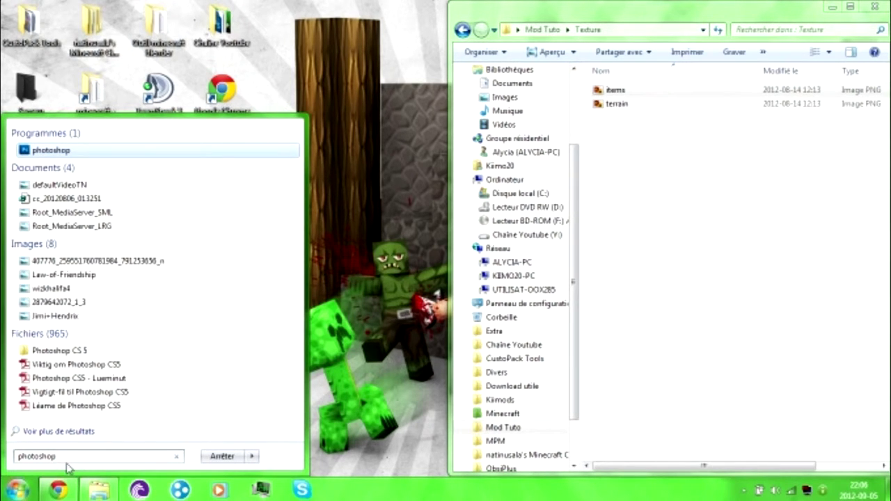
pyautogui.hotkey('ctrl', 'a')
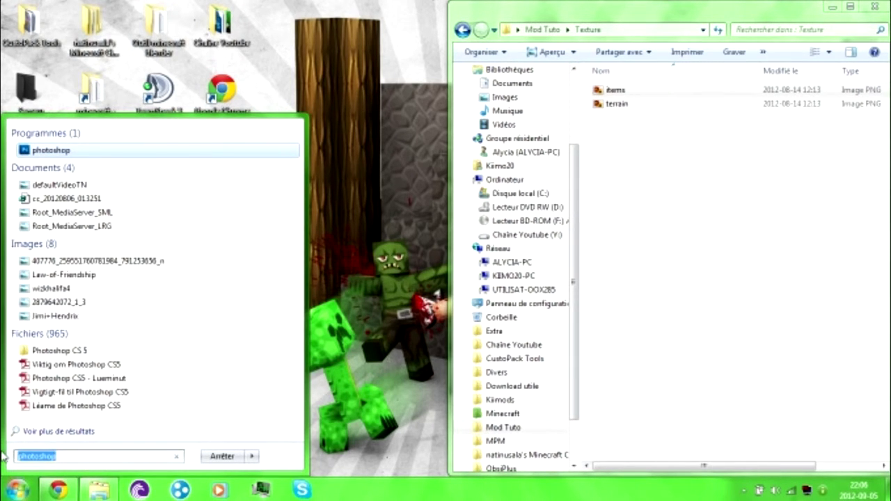
pyautogui.press('BackSpace')
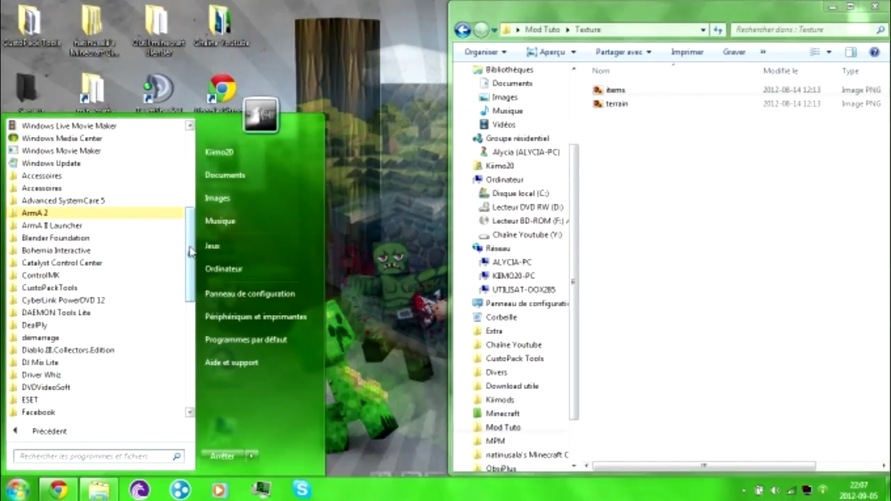
pyautogui.scroll(6, 190, 251)
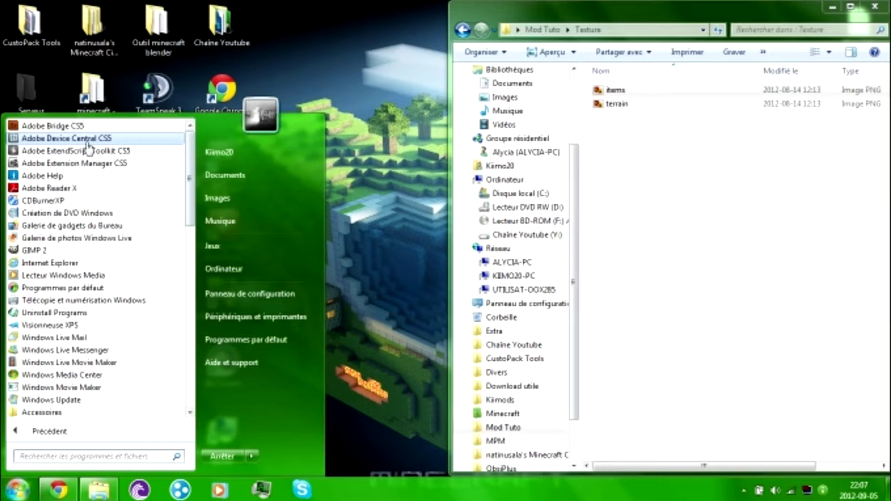
pyautogui.click(386, 149)
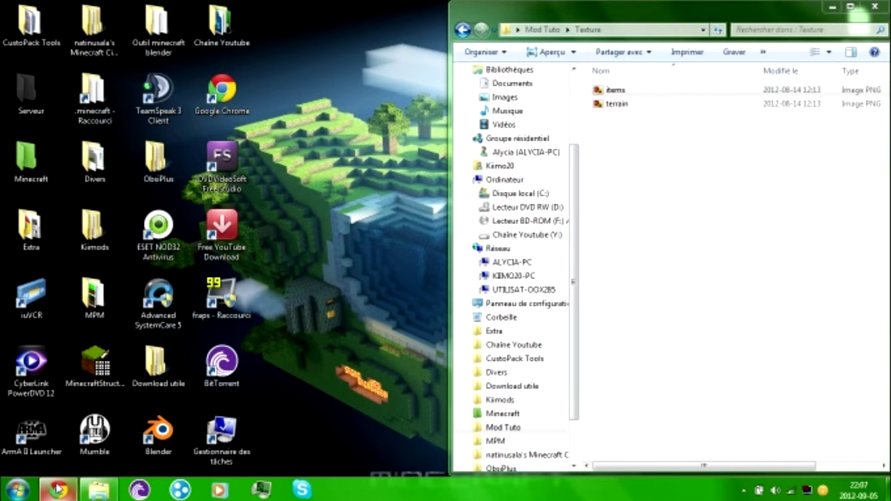
# Examine which programs are offered for opening the items image in the Texture folder
pyautogui.moveTo(70, 475)
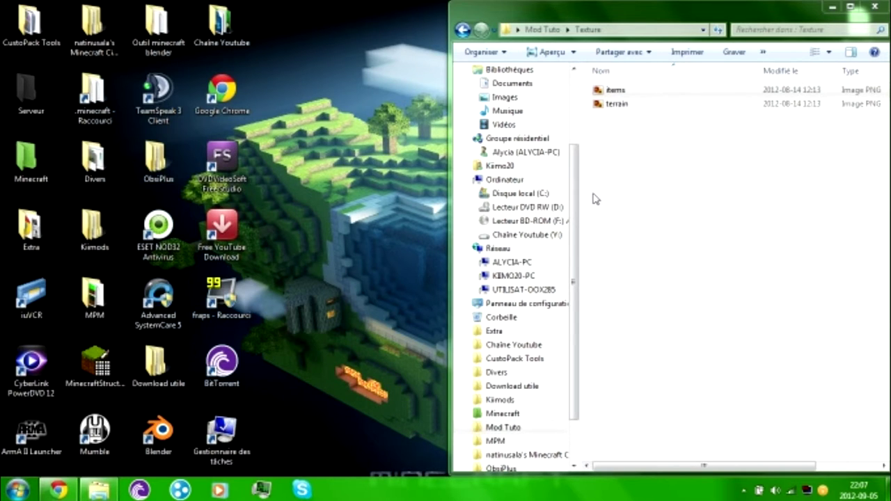
pyautogui.click(621, 171)
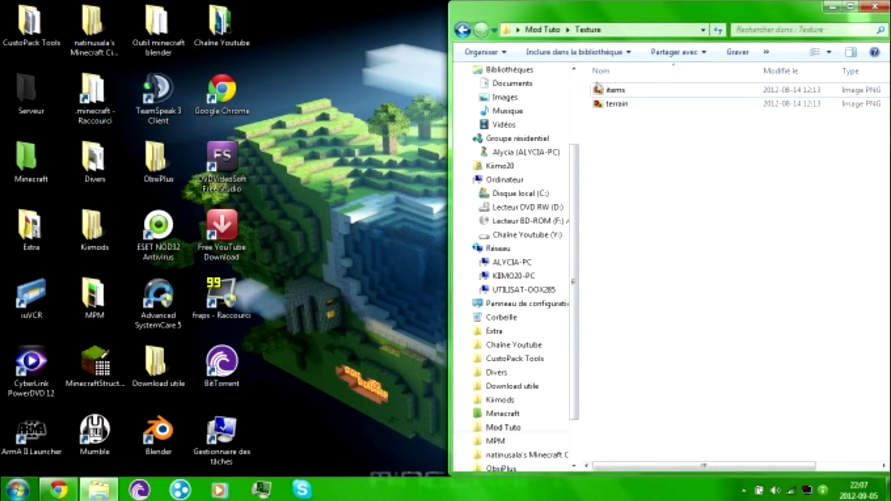
pyautogui.click(614, 90)
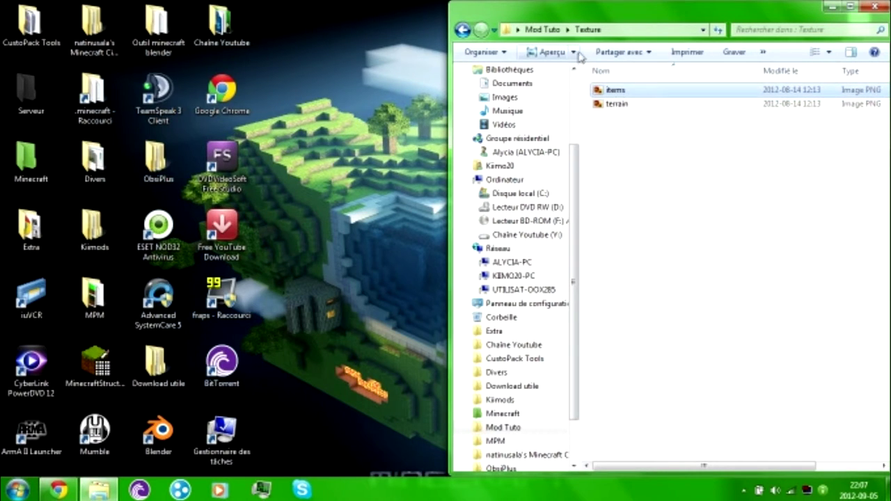
pyautogui.click(574, 52)
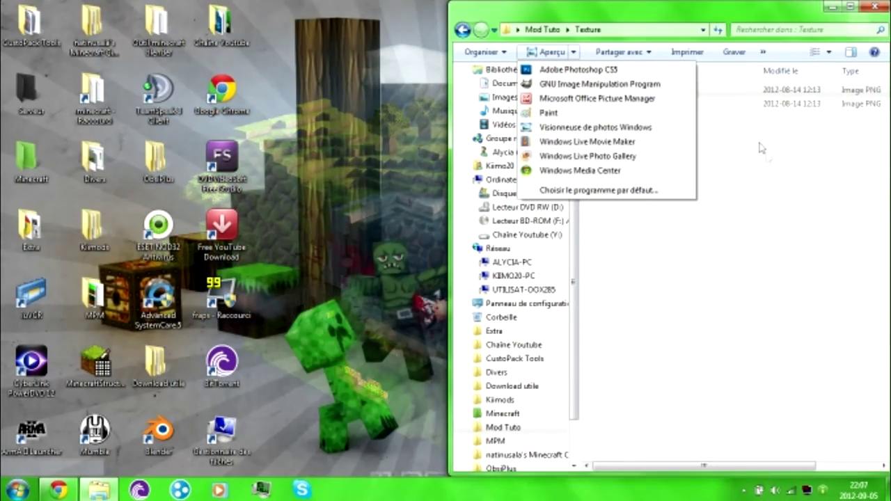
pyautogui.click(757, 169)
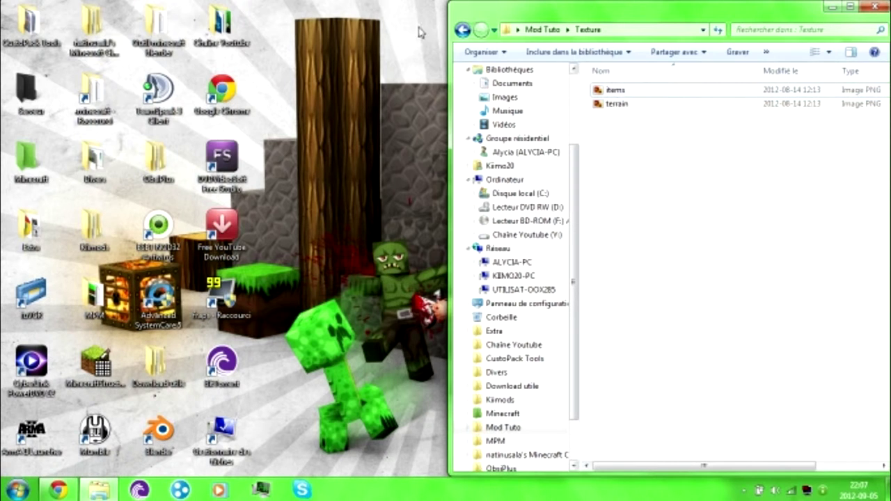
# Return to the Mod Tuto folder, launch Eclipse from its shortcut and minimize the folder window
pyautogui.click(463, 30)
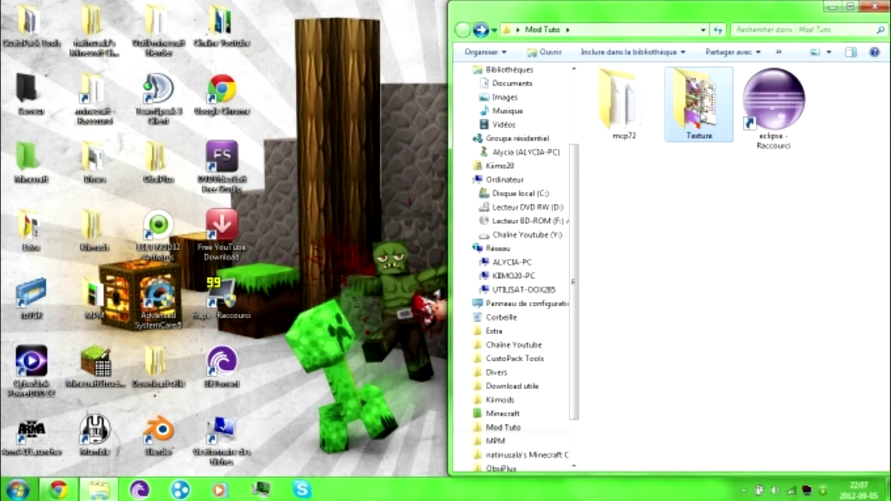
pyautogui.click(623, 104)
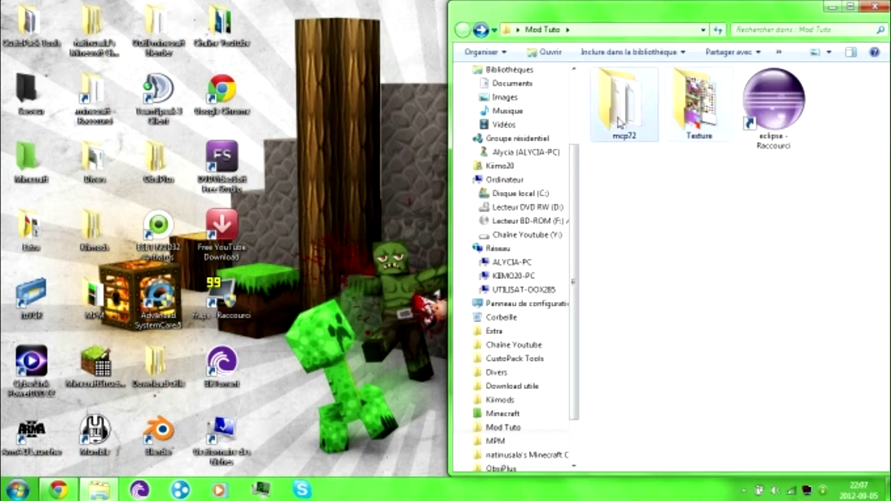
pyautogui.moveTo(692, 118)
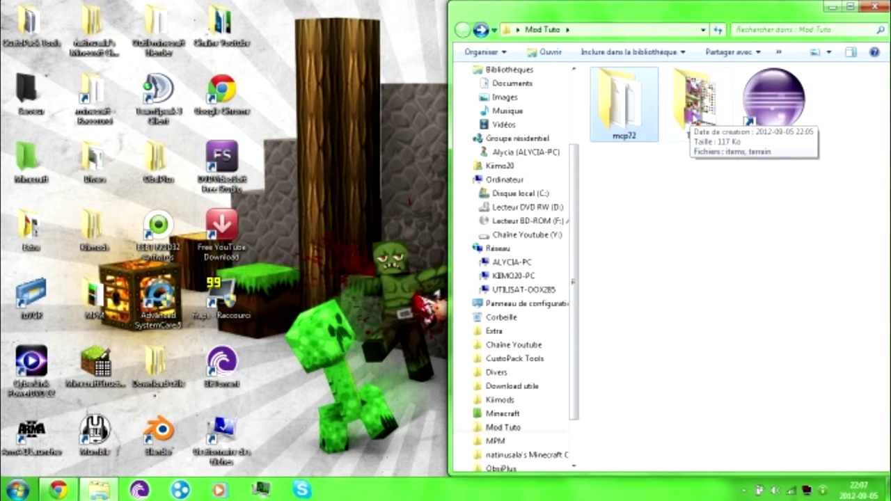
pyautogui.click(750, 208)
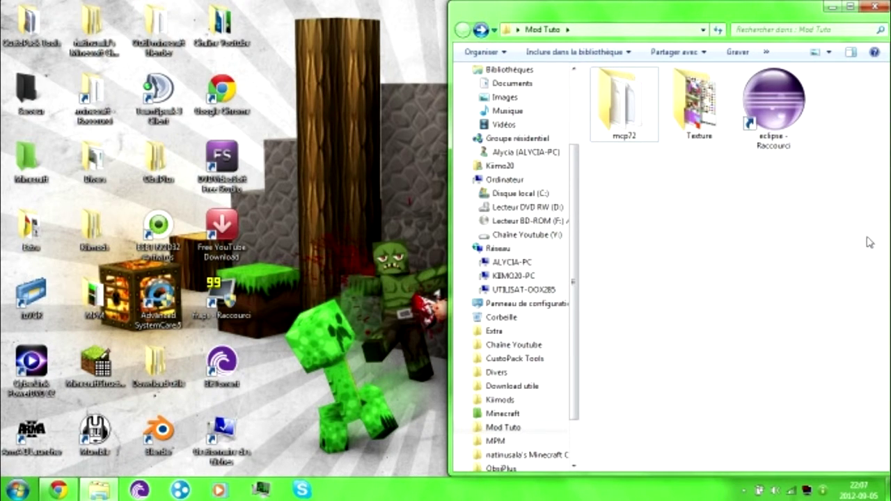
pyautogui.doubleClick(765, 108)
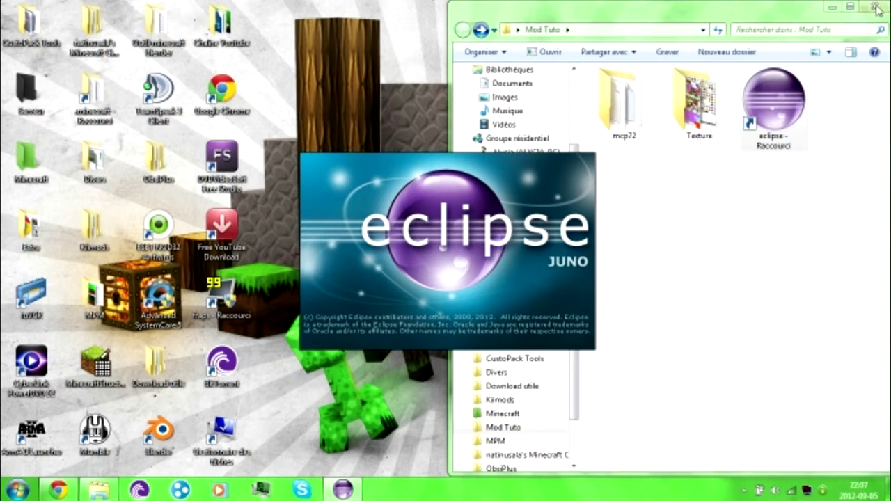
pyautogui.click(832, 7)
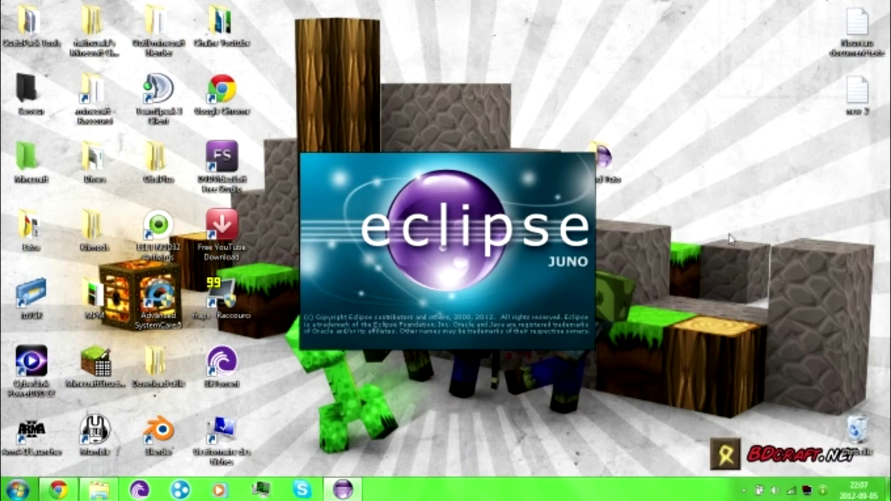
# Move the Mod Tuto folder on the desktop to the spot below the new 2 file
pyautogui.moveTo(616, 159); pyautogui.dragTo(861, 172)
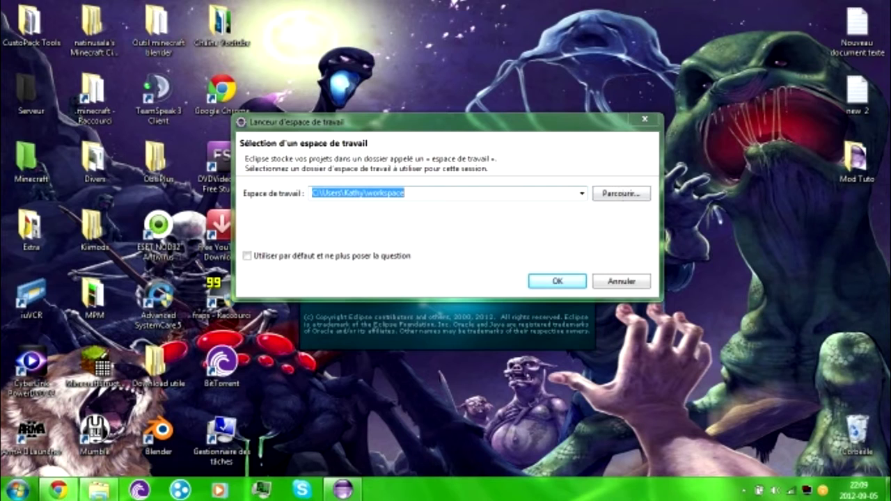
# Choose the Mod Tuto\mcp72\eclipse folder as the default workspace, with no further prompting at startup, and open it
pyautogui.click(353, 257)
pyautogui.click(617, 193)
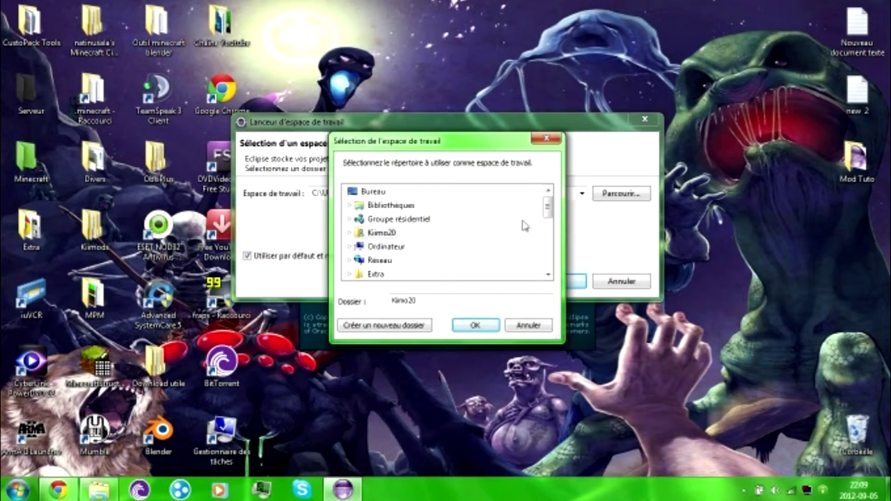
pyautogui.moveTo(545, 214); pyautogui.dragTo(549, 245)
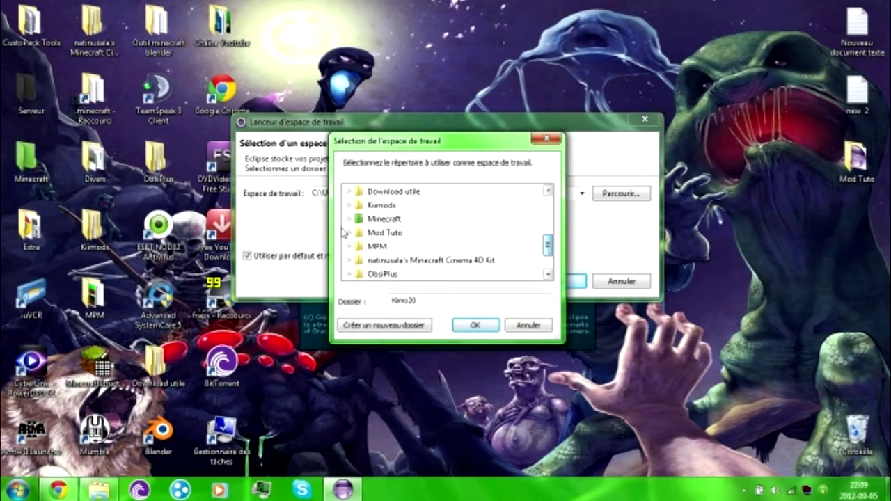
pyautogui.click(351, 233)
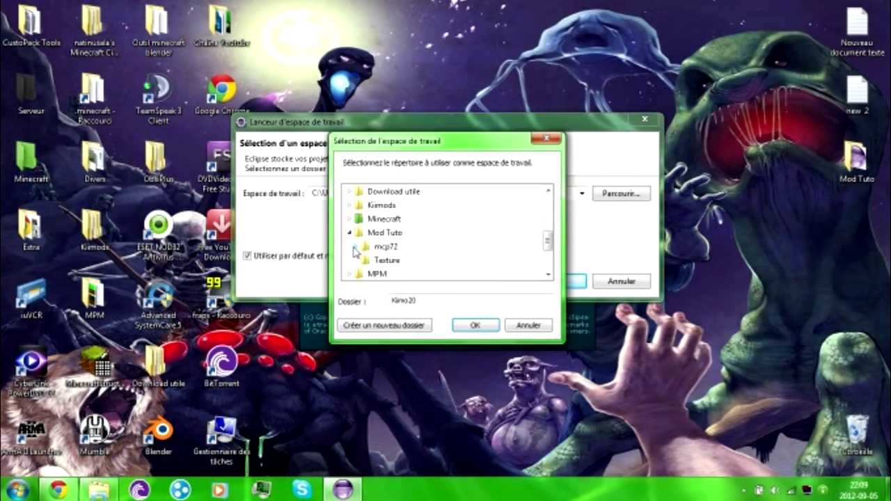
pyautogui.click(357, 247)
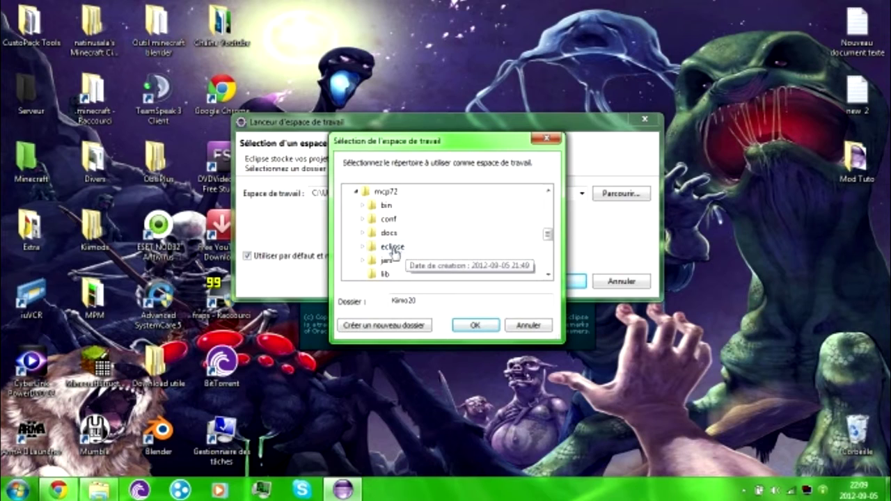
pyautogui.doubleClick(385, 247)
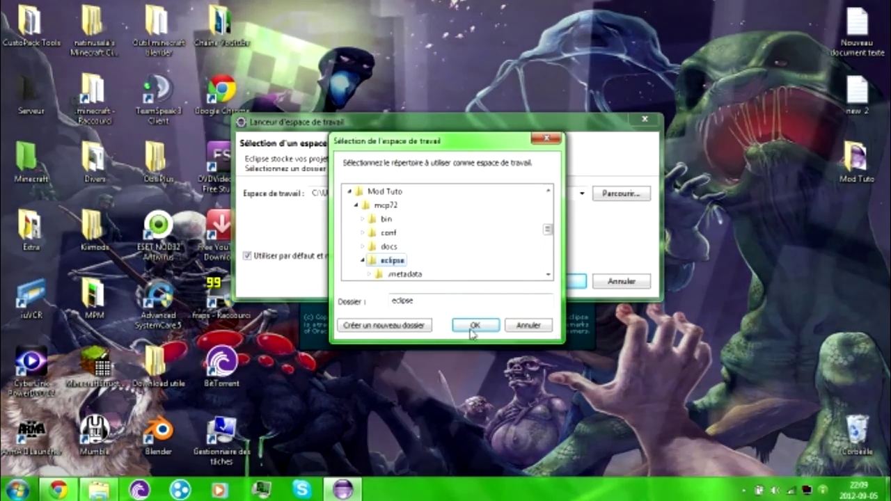
pyautogui.press('Tab')
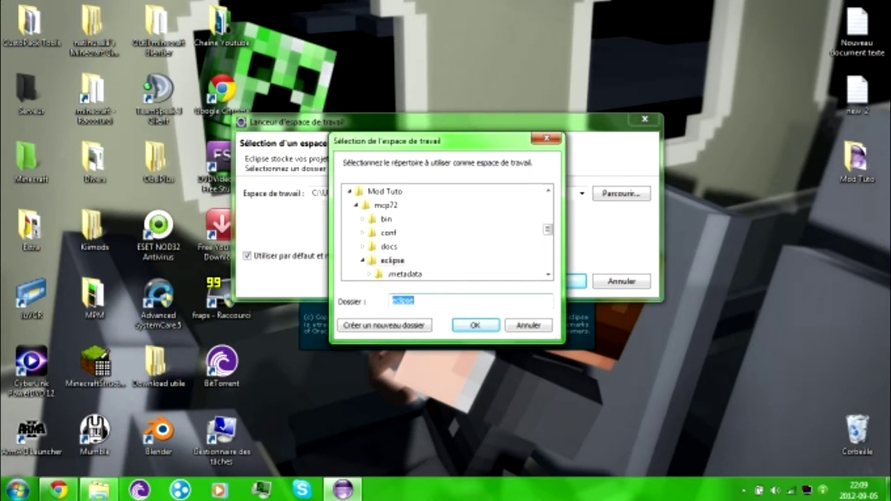
pyautogui.click(461, 330)
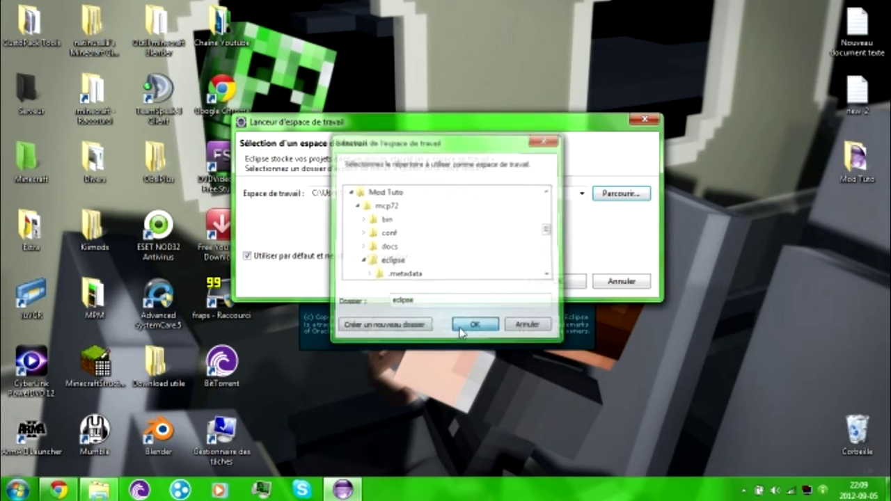
pyautogui.click(557, 282)
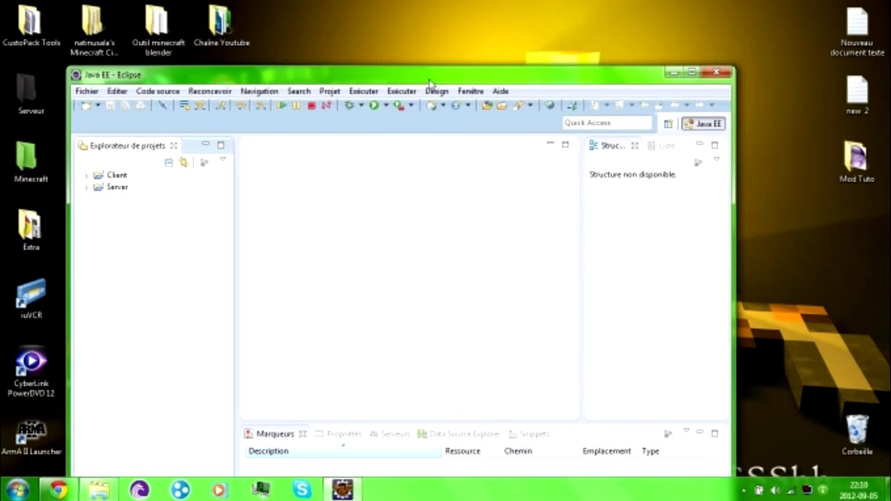
# Maximize the Eclipse window and expand the Client project's src folder down to the net.minecraft.src package
pyautogui.moveTo(443, 69); pyautogui.dragTo(455, 6)
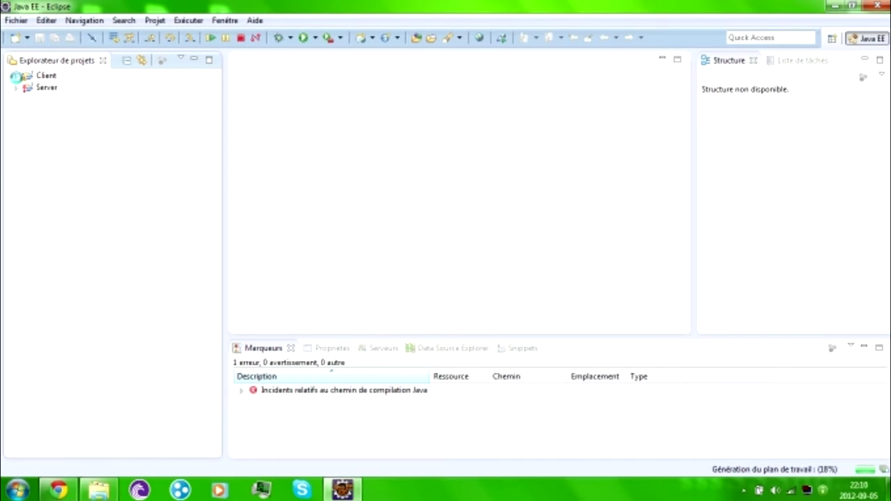
pyautogui.click(16, 76)
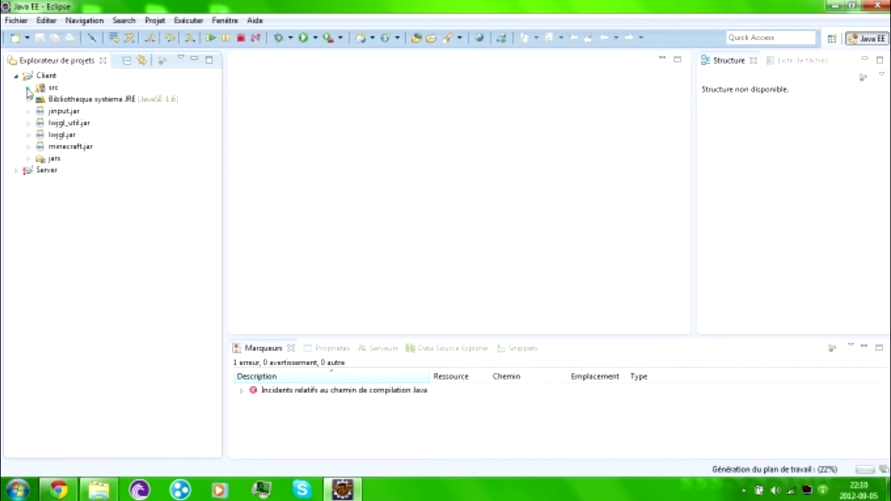
pyautogui.click(28, 88)
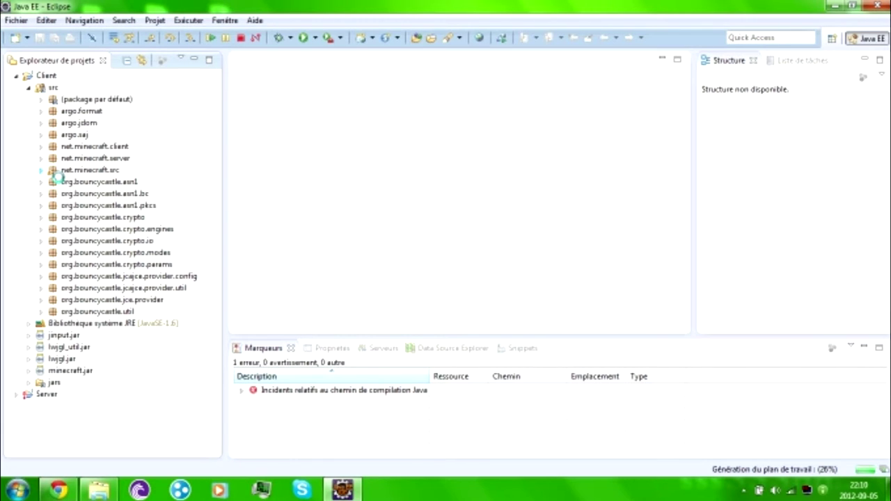
pyautogui.doubleClick(54, 172)
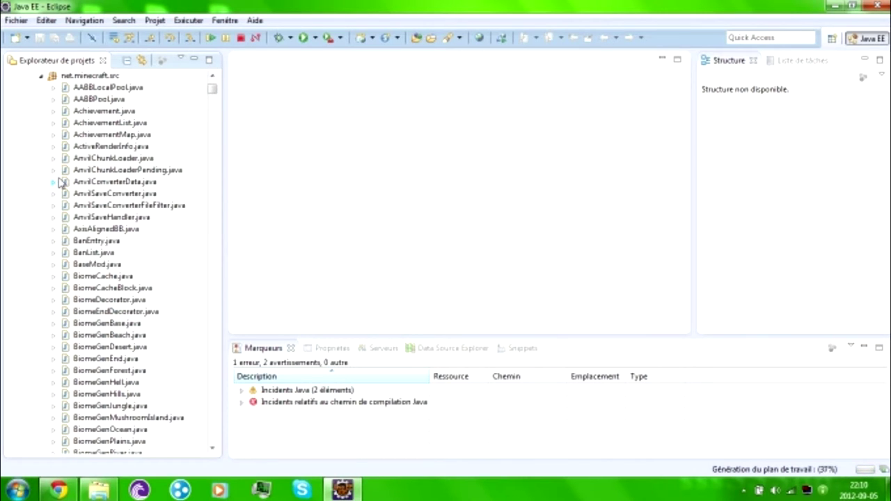
# Minimize the Marqueurs view to free up space for the editor
pyautogui.click(240, 406)
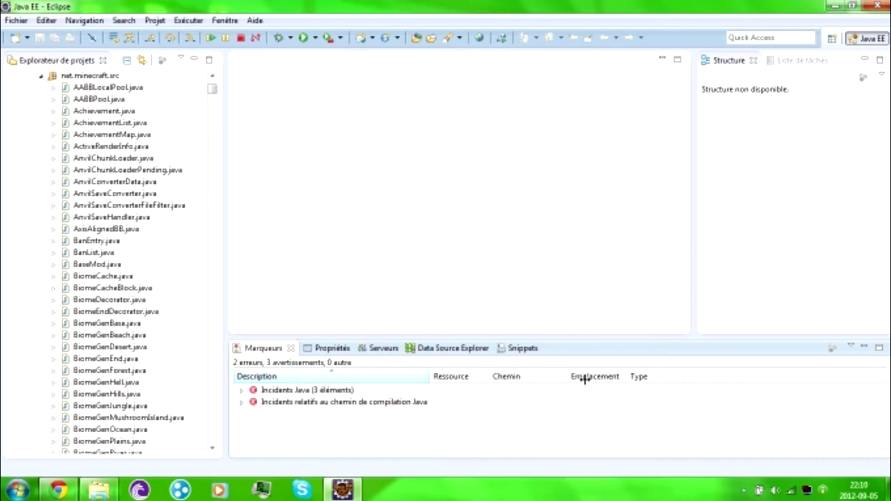
pyautogui.click(864, 347)
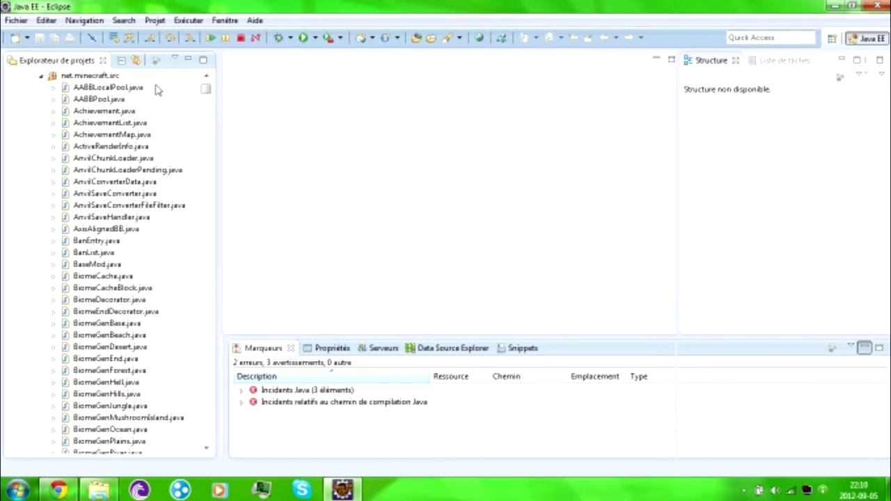
pyautogui.moveTo(207, 90); pyautogui.dragTo(203, 398)
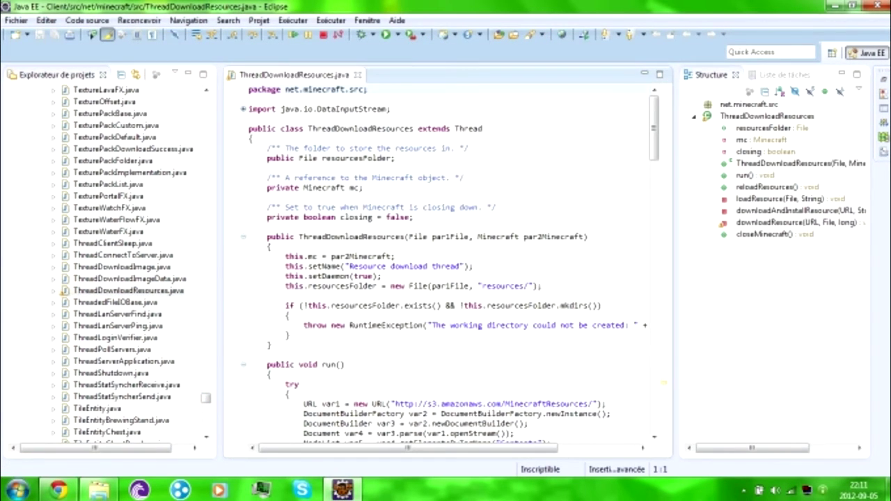
pyautogui.click(664, 386)
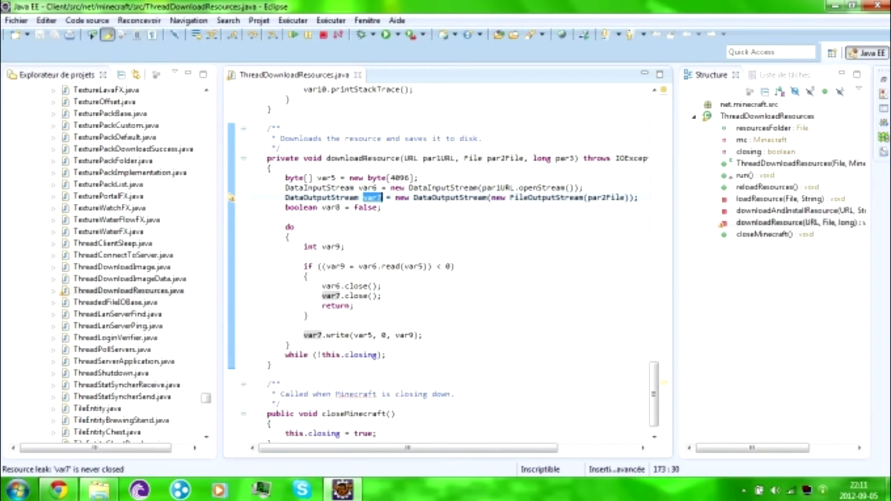
pyautogui.moveTo(372, 197)
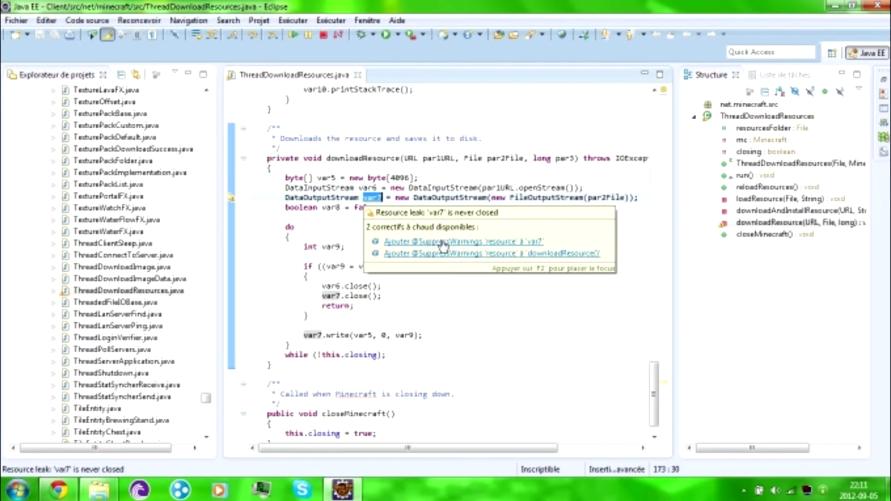
pyautogui.click(441, 244)
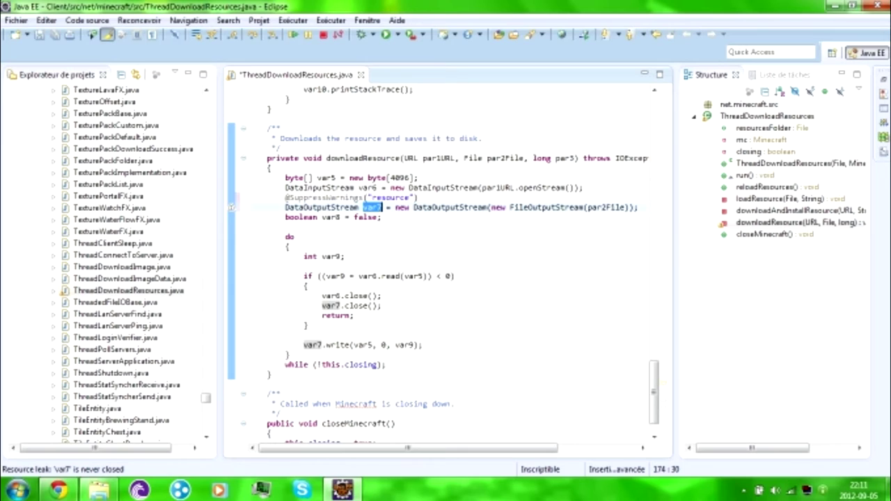
pyautogui.click(54, 35)
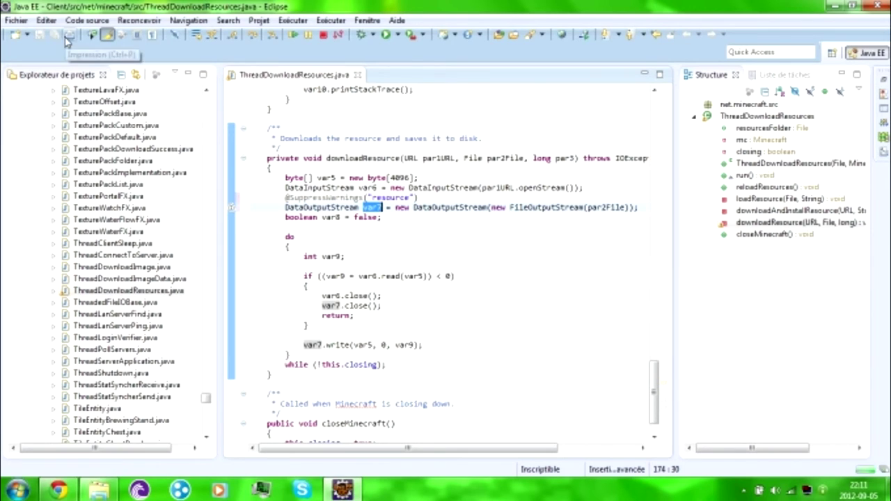
pyautogui.click(356, 75)
pyautogui.moveTo(210, 401); pyautogui.dragTo(205, 353)
pyautogui.doubleClick(118, 314)
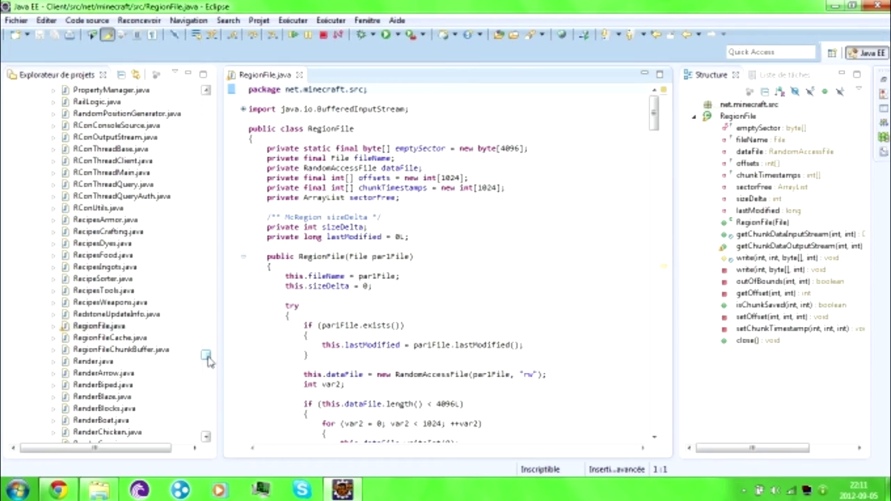
pyautogui.moveTo(207, 355); pyautogui.dragTo(206, 325)
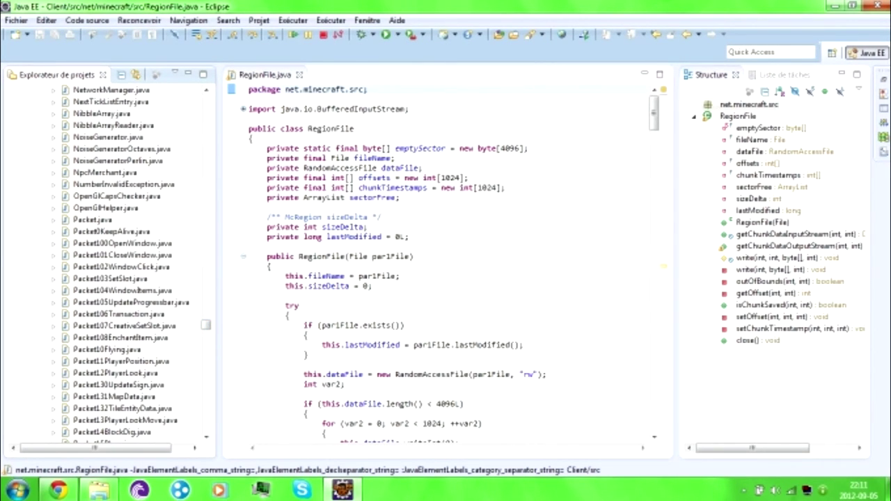
pyautogui.moveTo(656, 117)
pyautogui.mouseDown()
pyautogui.moveTo(656, 169)
pyautogui.moveTo(658, 115)
pyautogui.mouseUp()
pyautogui.click(665, 273)
pyautogui.click(665, 273)
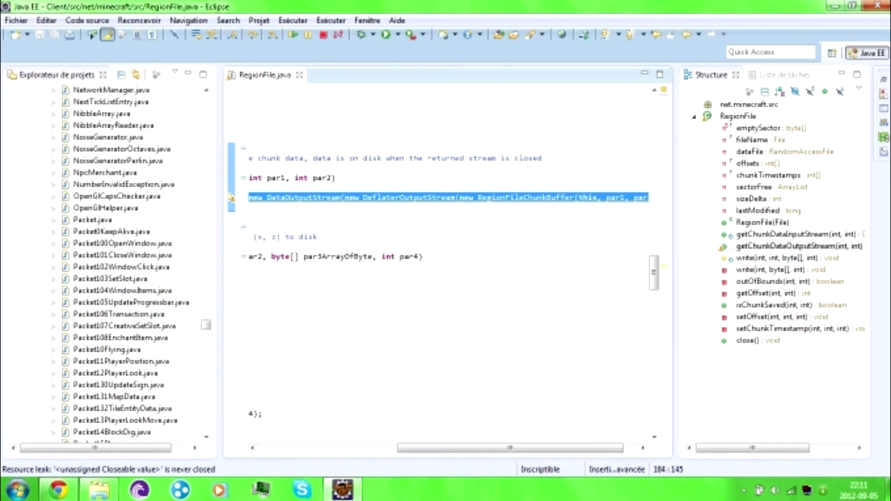
pyautogui.click(471, 243)
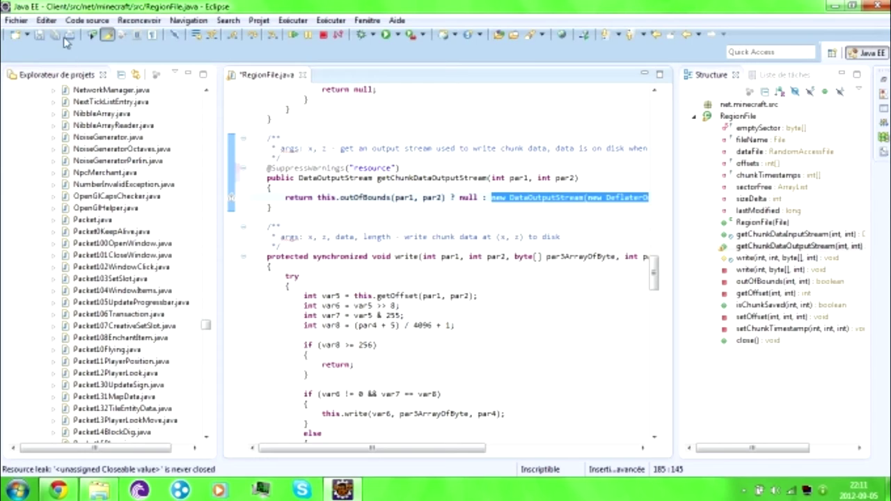
pyautogui.click(39, 34)
pyautogui.moveTo(206, 325); pyautogui.dragTo(212, 103)
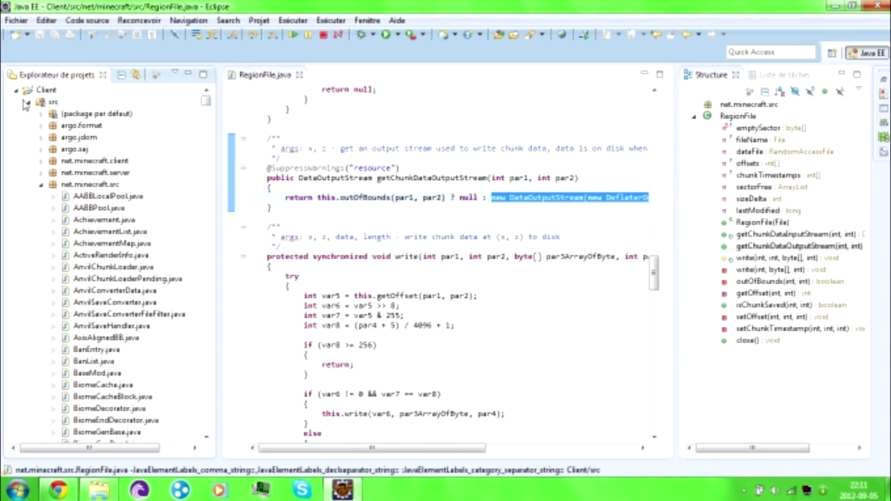